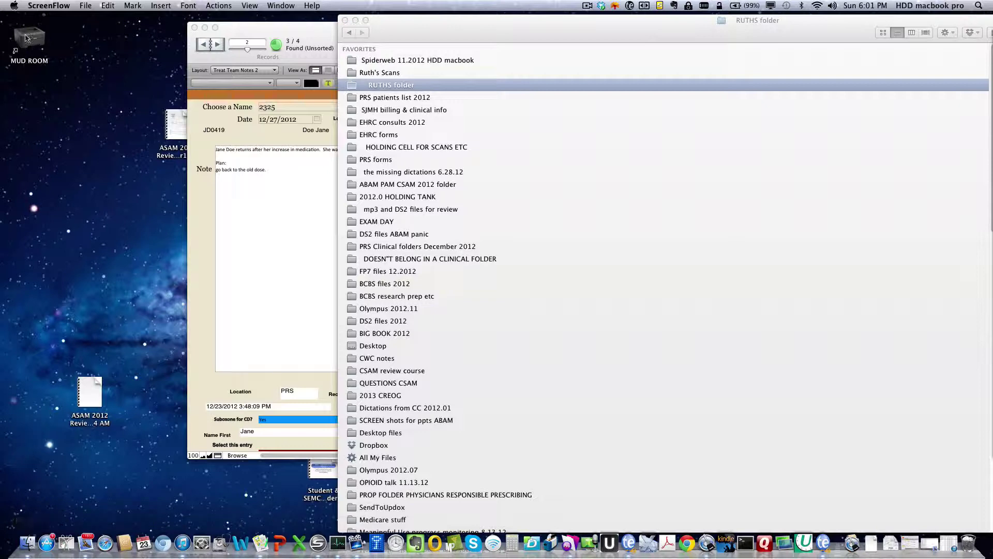
Step: In Dock preferences, try left and right positions, then settle on Bottom with automatic hiding
left_click(14, 7)
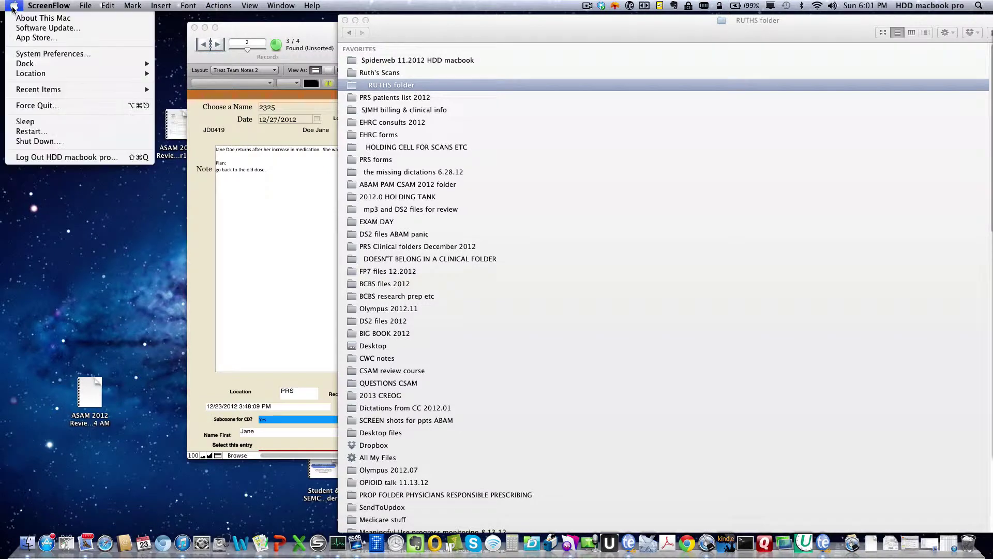
left_click(27, 55)
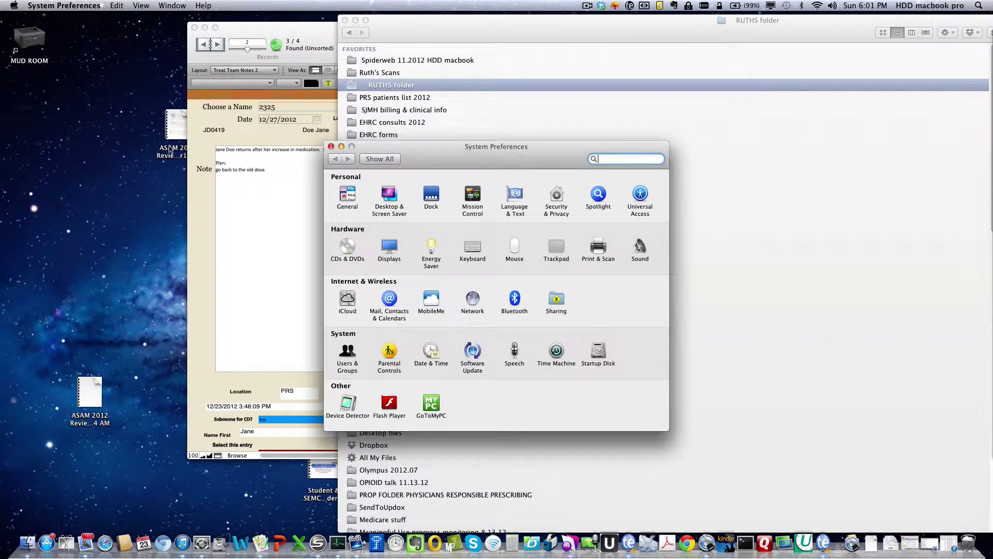
left_click(429, 197)
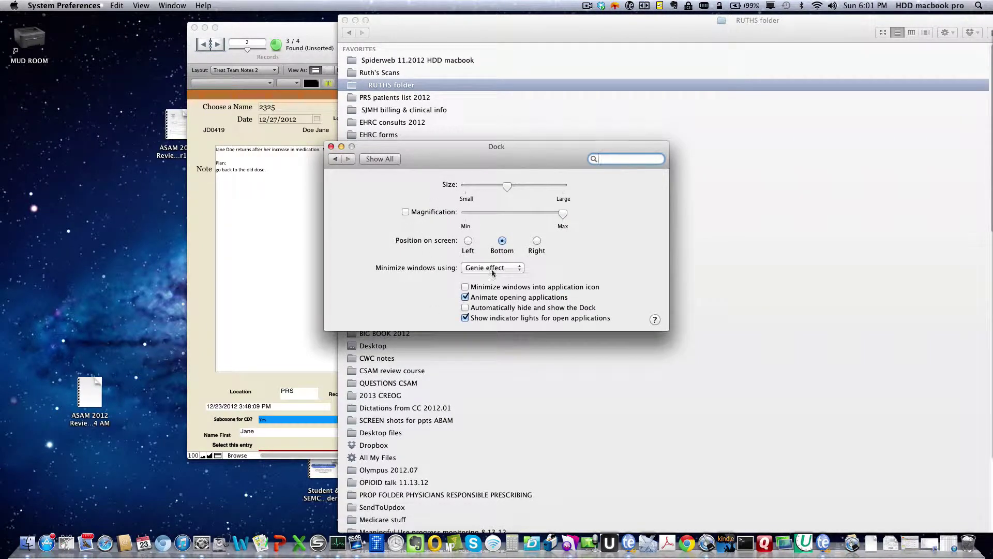
left_click(469, 240)
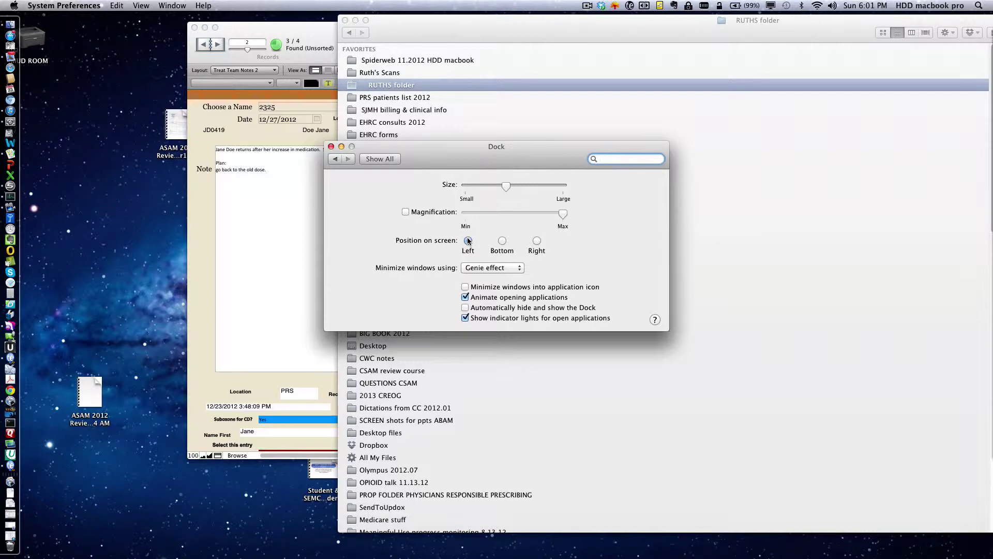
left_click(537, 241)
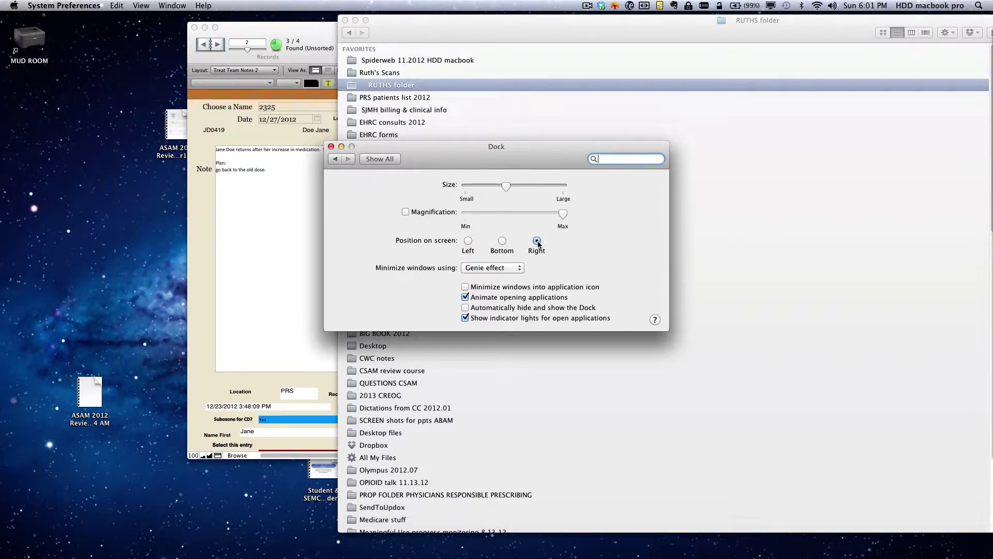
left_click(468, 241)
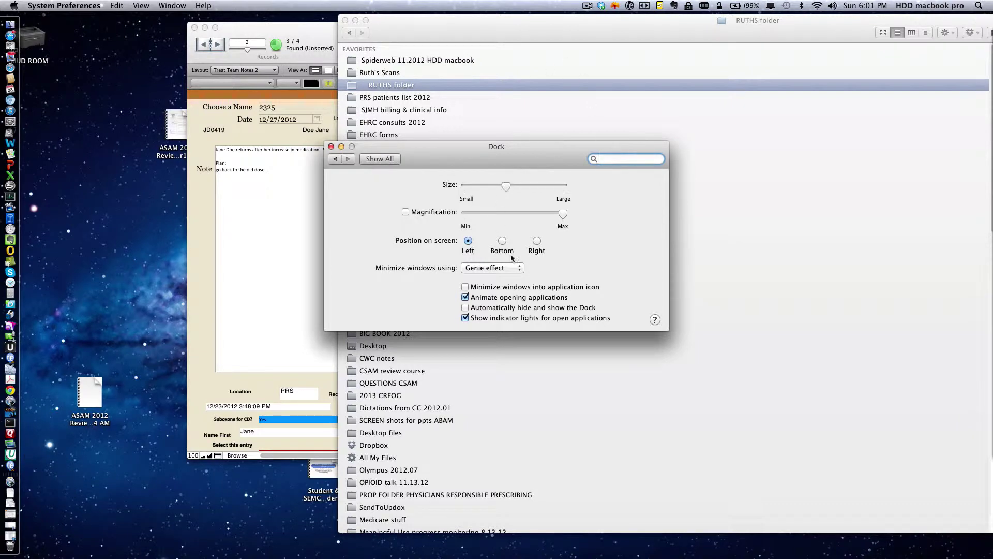
left_click(502, 241)
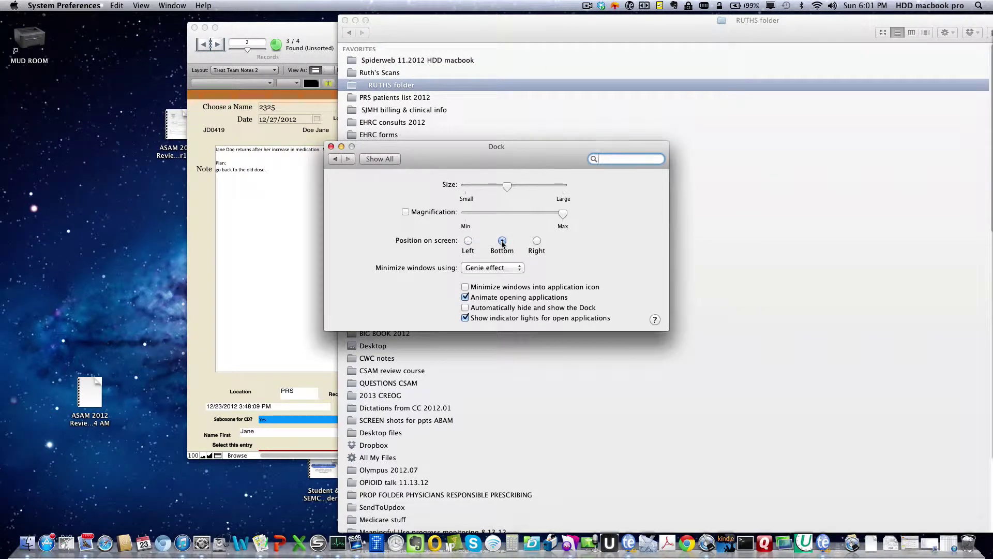
left_click(465, 308)
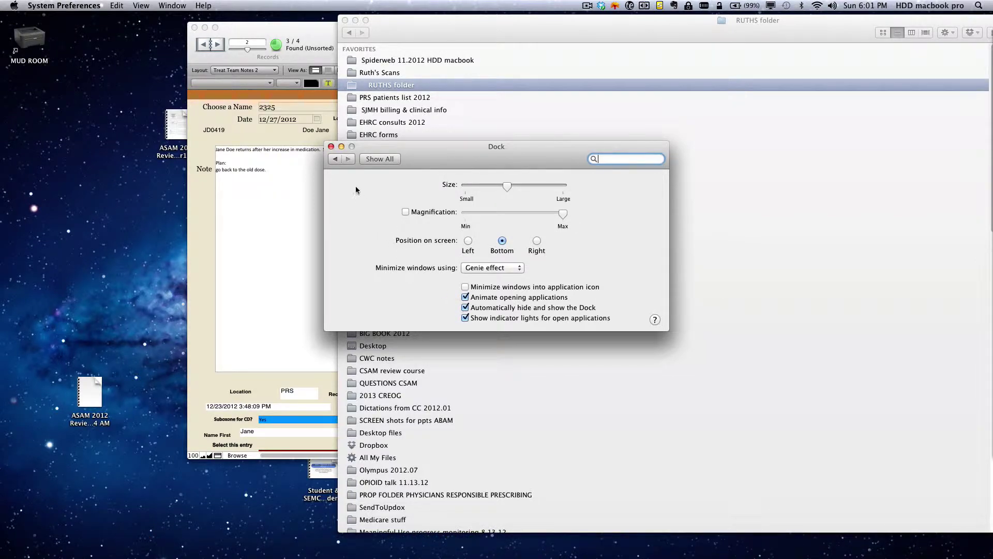
left_click(330, 147)
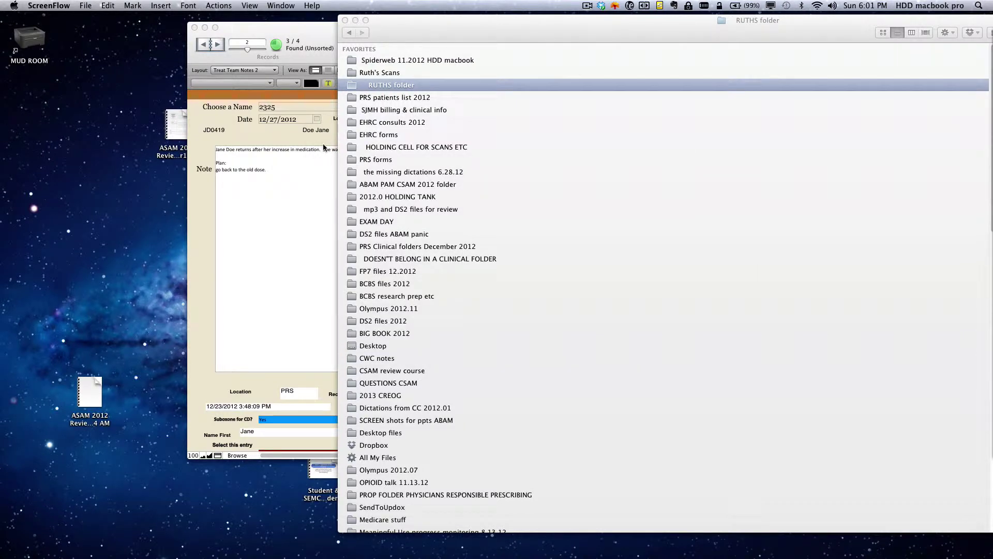
mouse_move(647, 553)
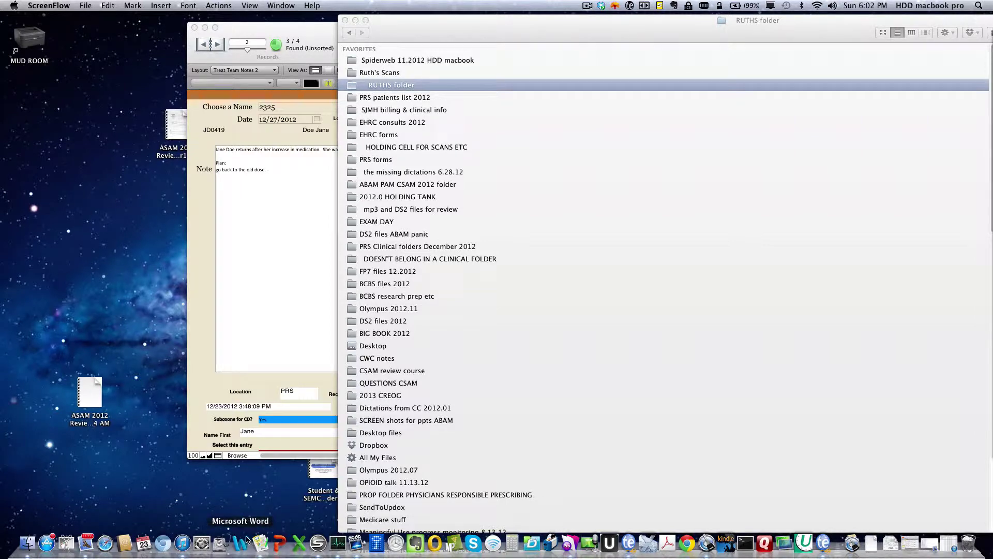
left_click(138, 480)
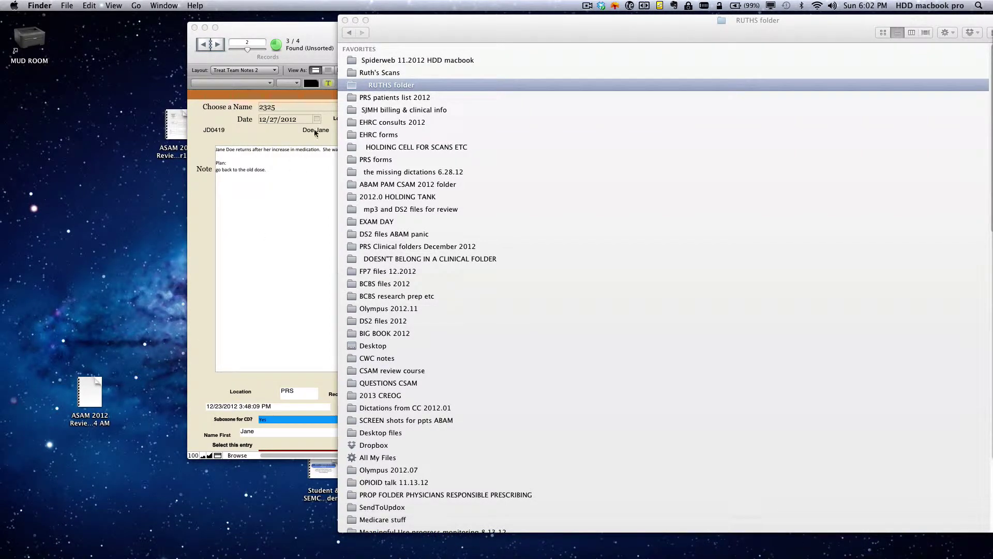
left_click(587, 5)
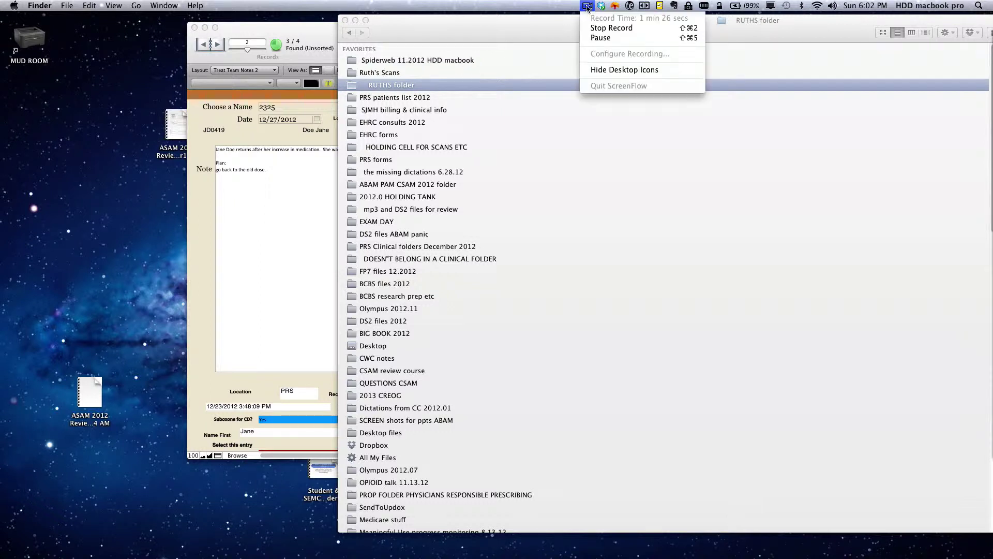
left_click(590, 38)
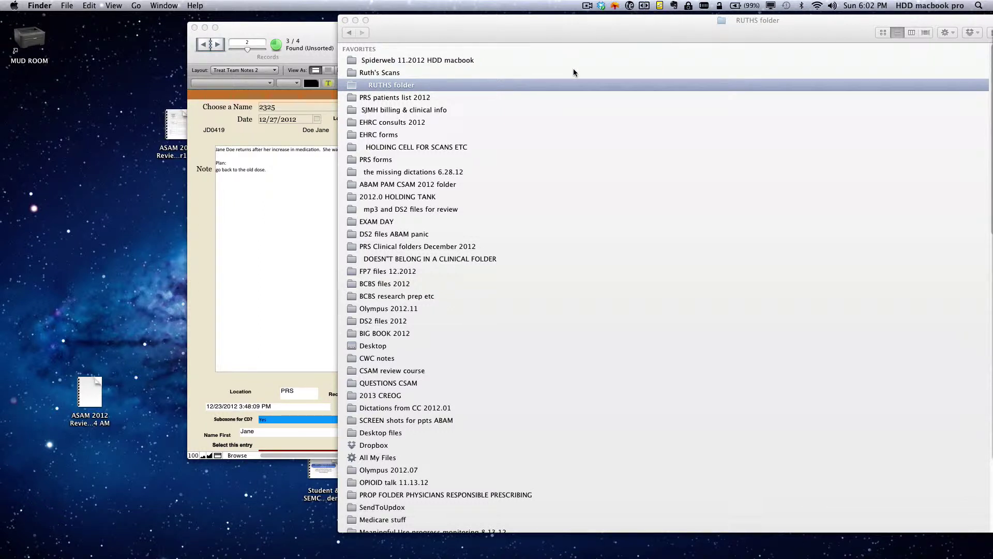
mouse_move(764, 554)
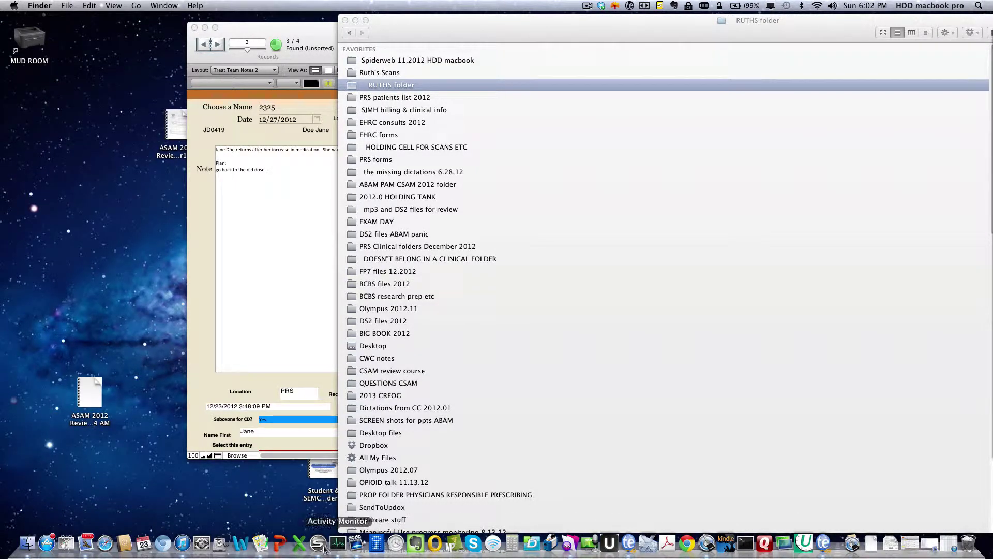
left_click_drag(686, 544, 46, 541)
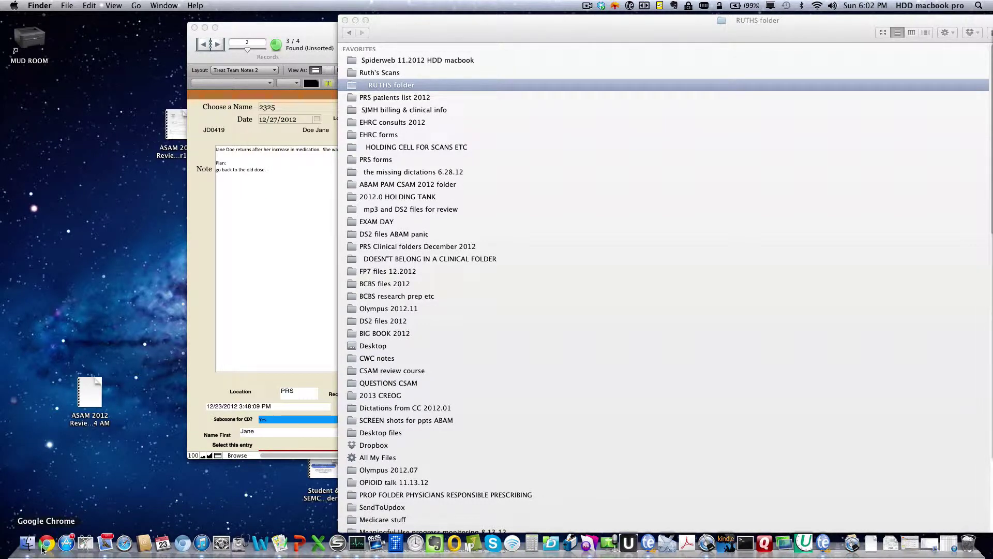
Step: Open Chrome and load the MAPS bookmark's Single Sign On page
left_click(45, 540)
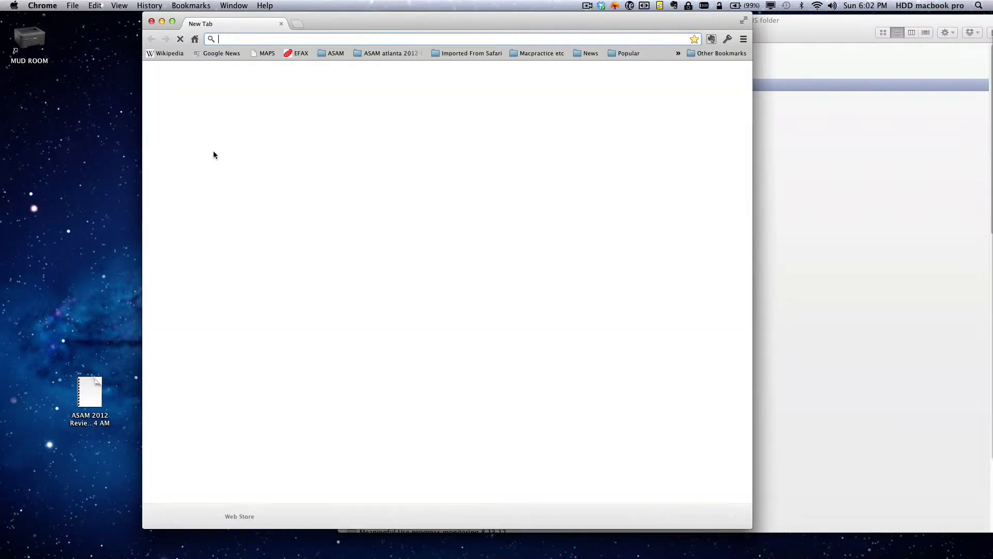
left_click(264, 54)
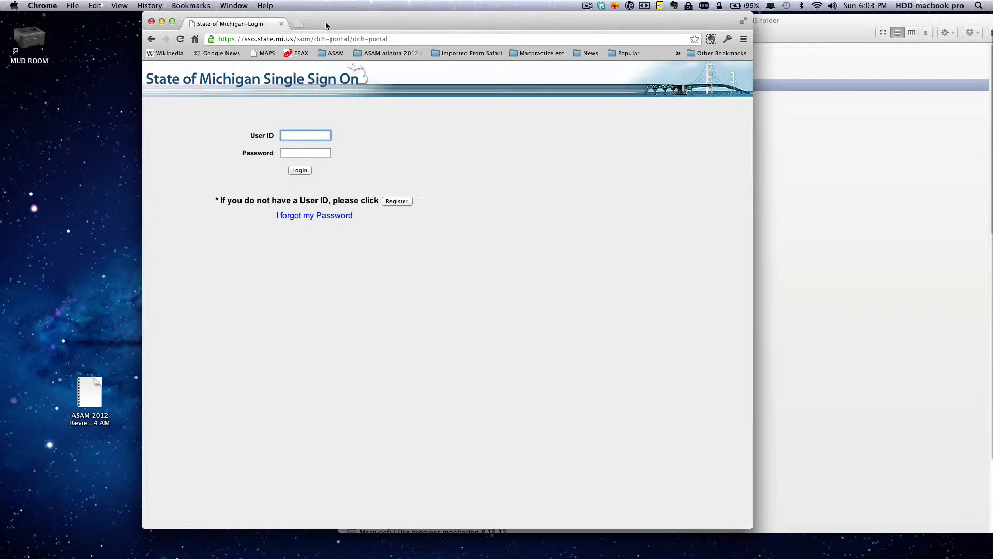
left_click_drag(326, 25, 992, 88)
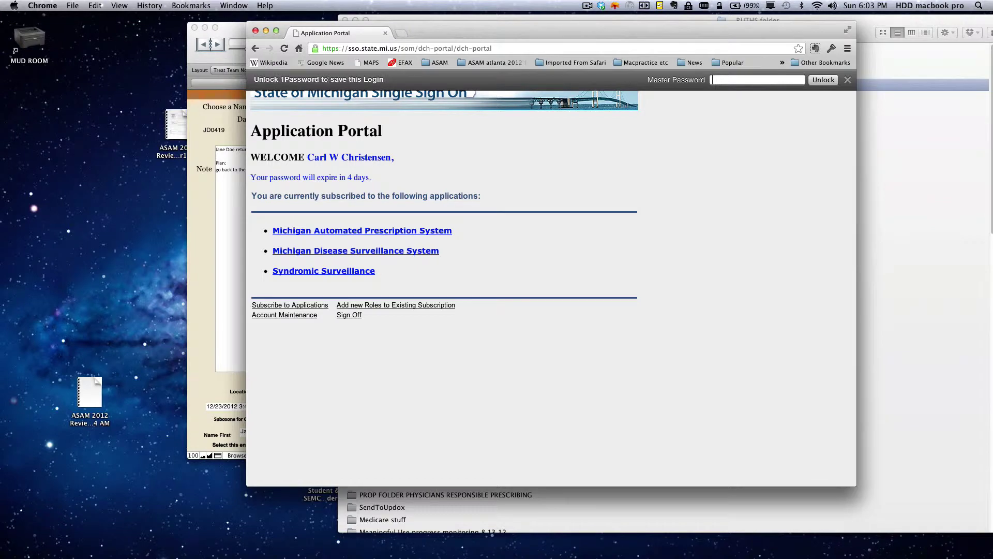
Step: Dismiss the 1Password prompt, open Michigan Automated Prescription System, and accept the MDCH use notice
left_click(848, 81)
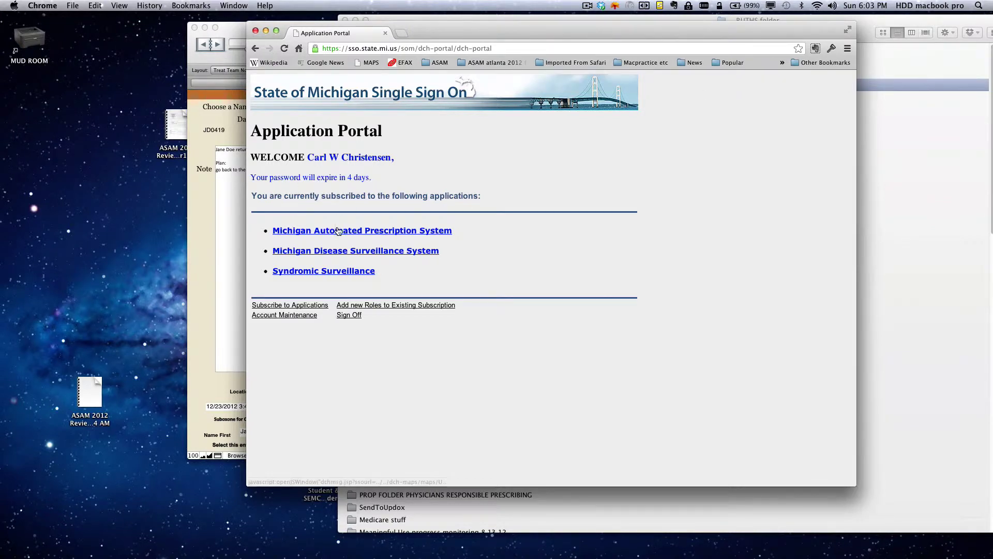
left_click(587, 5)
left_click(587, 36)
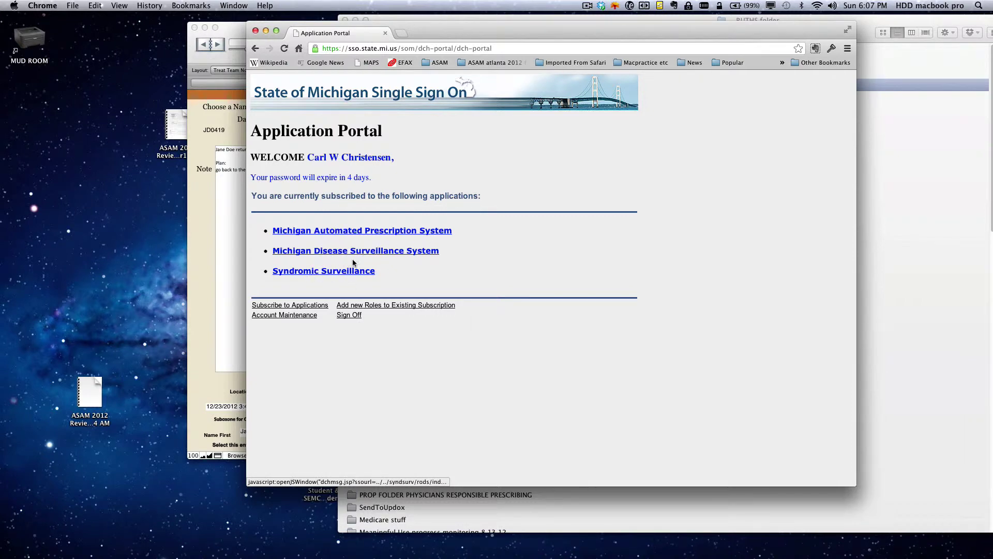
left_click(345, 234)
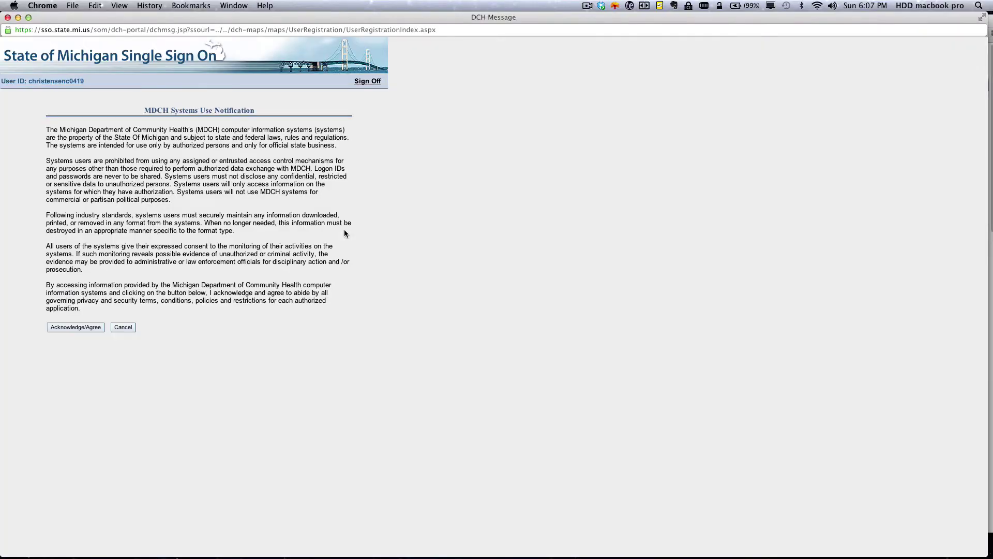
left_click(97, 328)
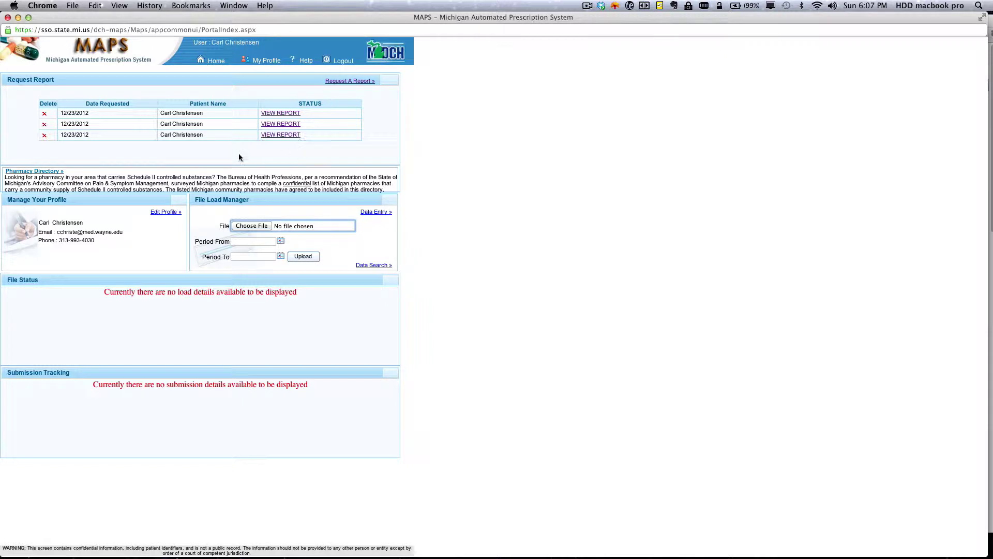
Step: Start a new patient report, entering the patient's first name, last name and date of birth
left_click(347, 81)
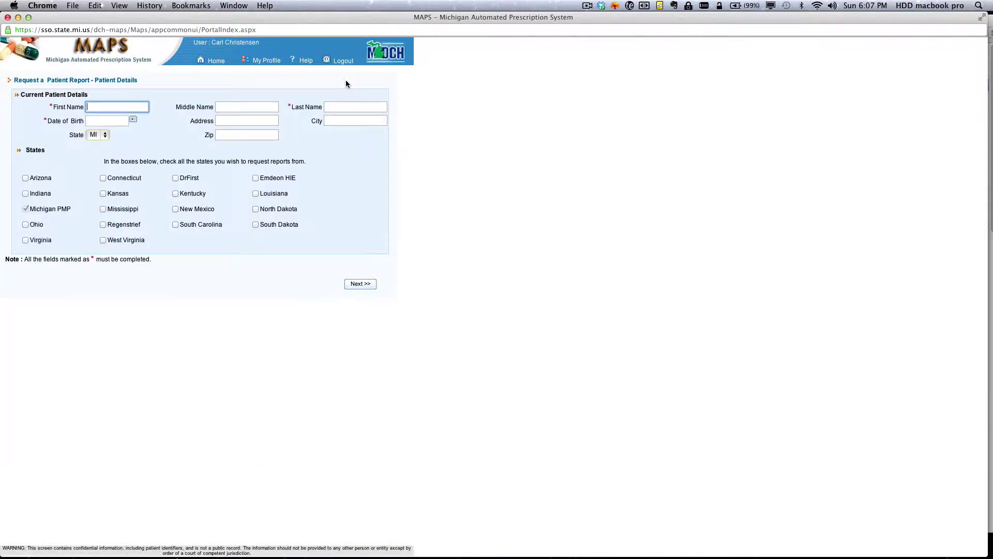
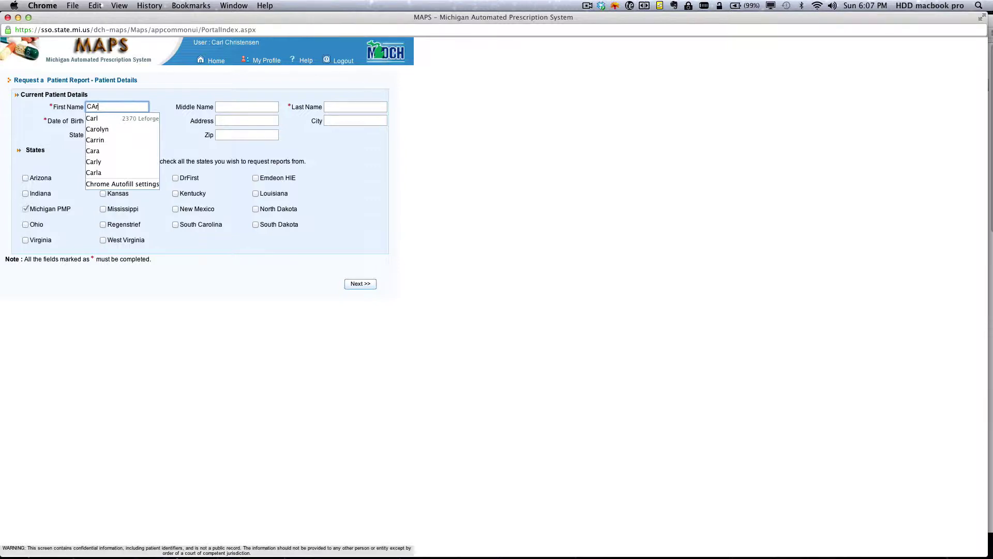
key("Tab")
key("Tab")
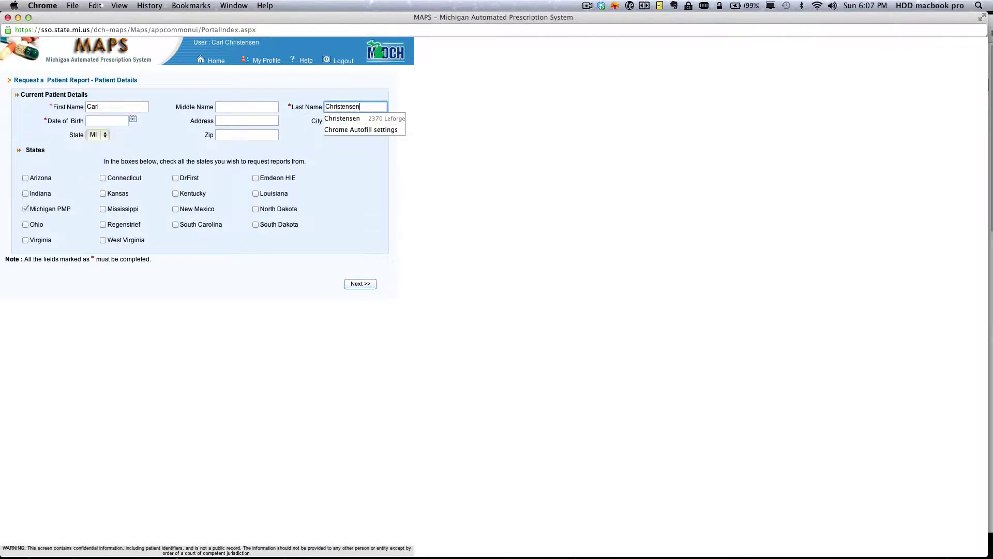
key("Tab")
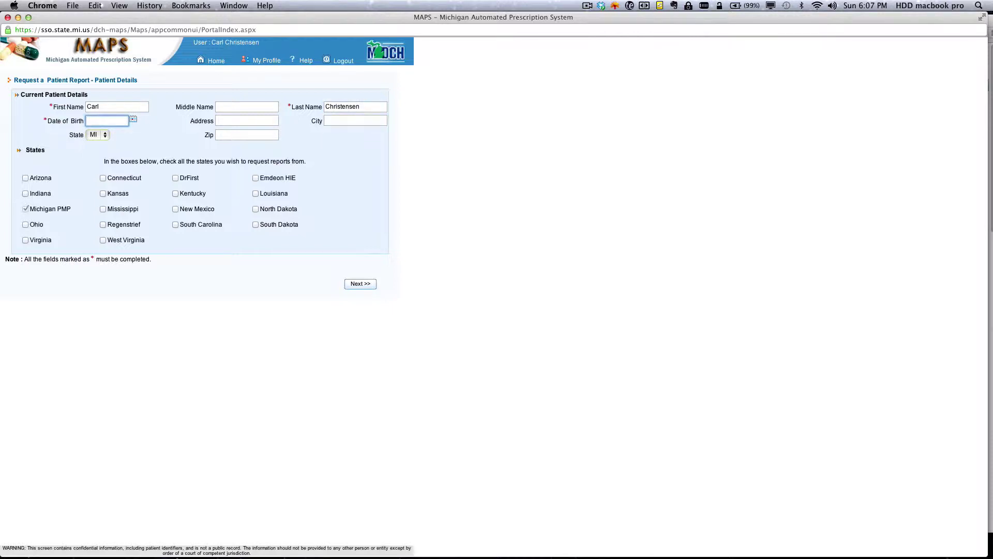
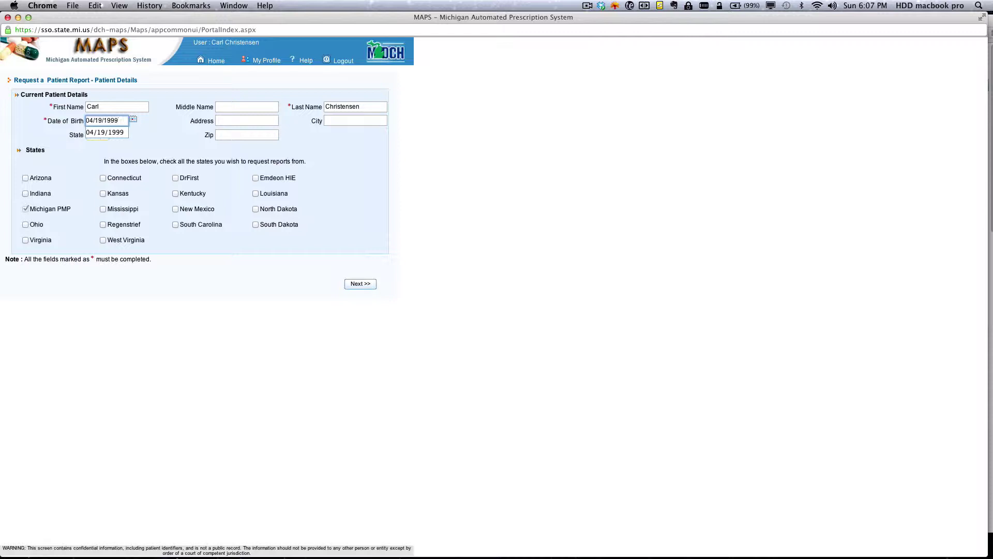
left_click(297, 309)
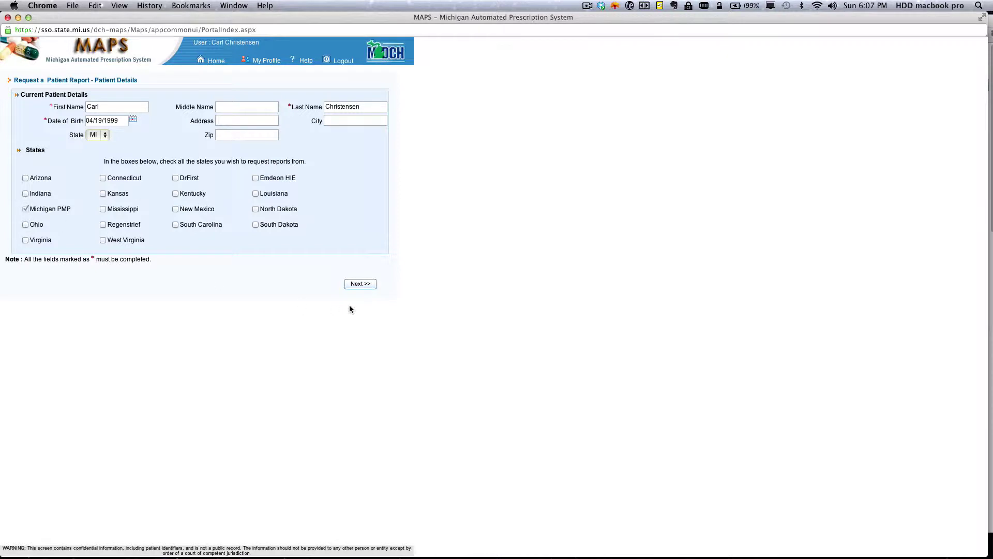
left_click(360, 284)
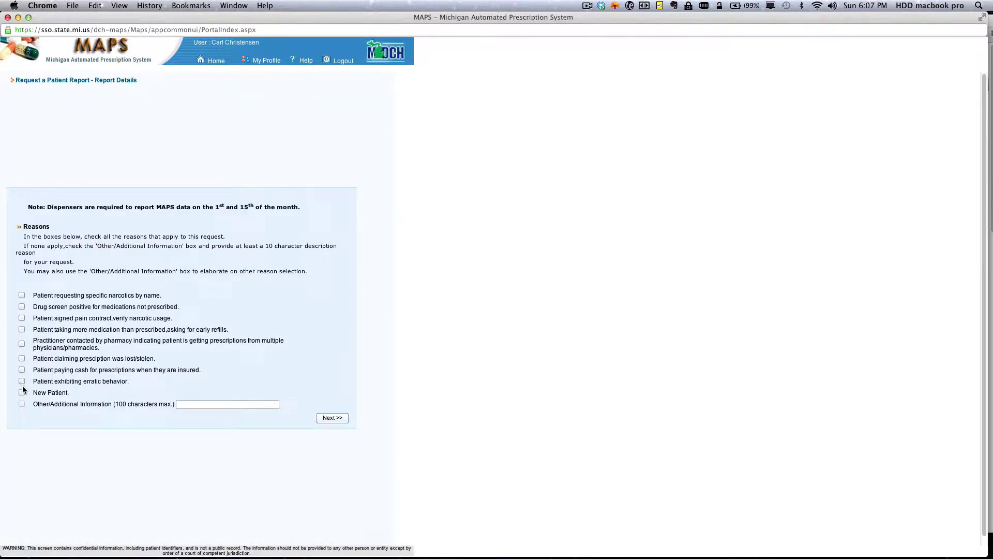
Step: Choose 'Patient signed pain contract, verify narcotic usage' as the only reason, certify and submit
left_click(22, 317)
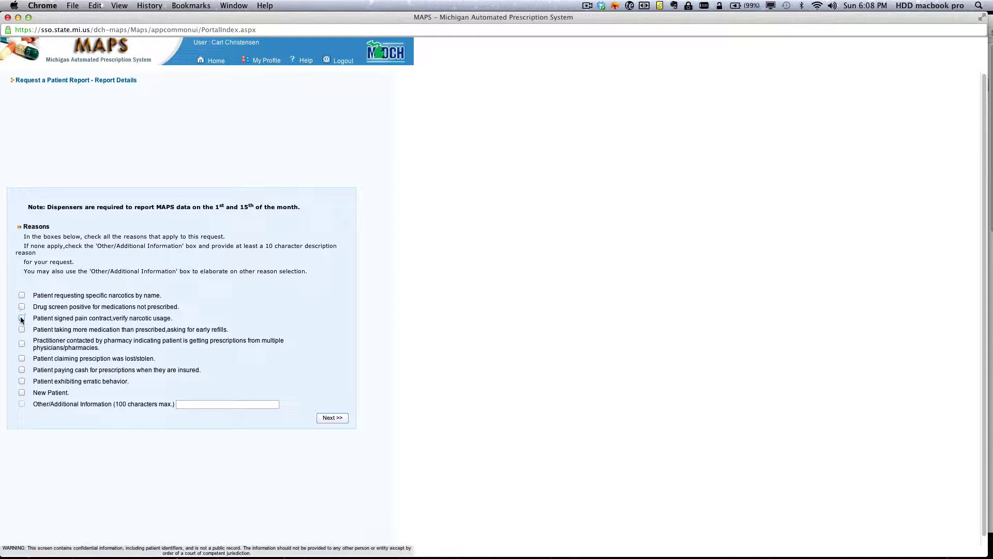
left_click(21, 393)
left_click(22, 318)
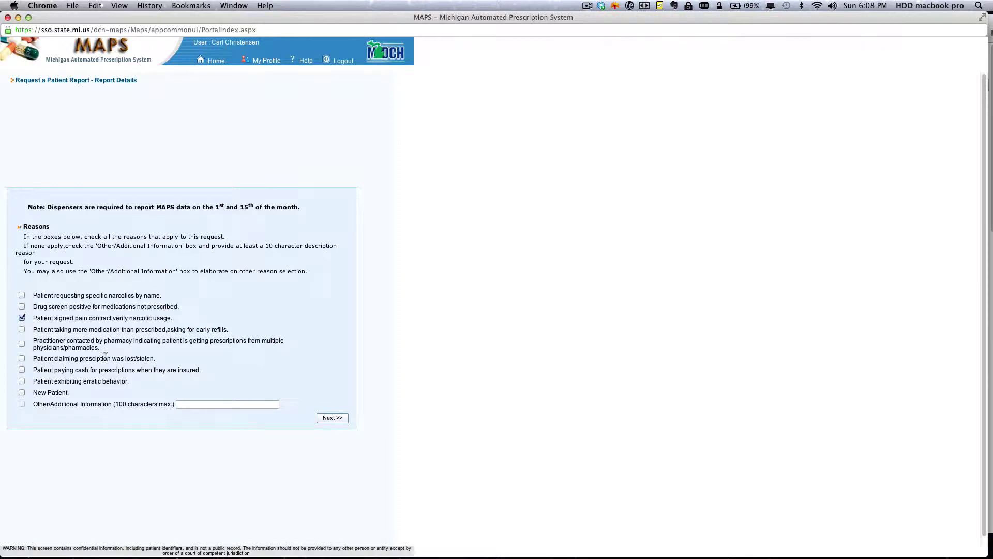
left_click(334, 418)
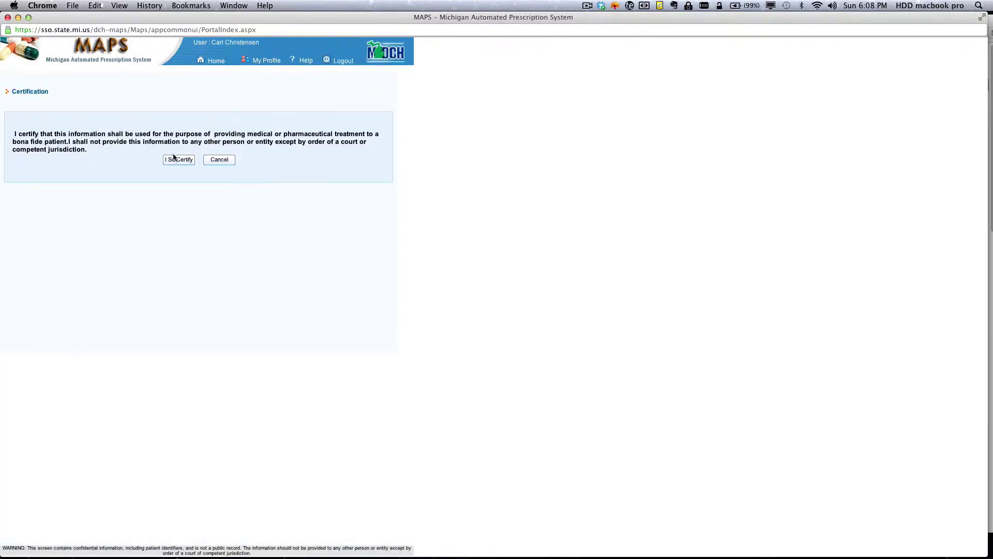
left_click(177, 160)
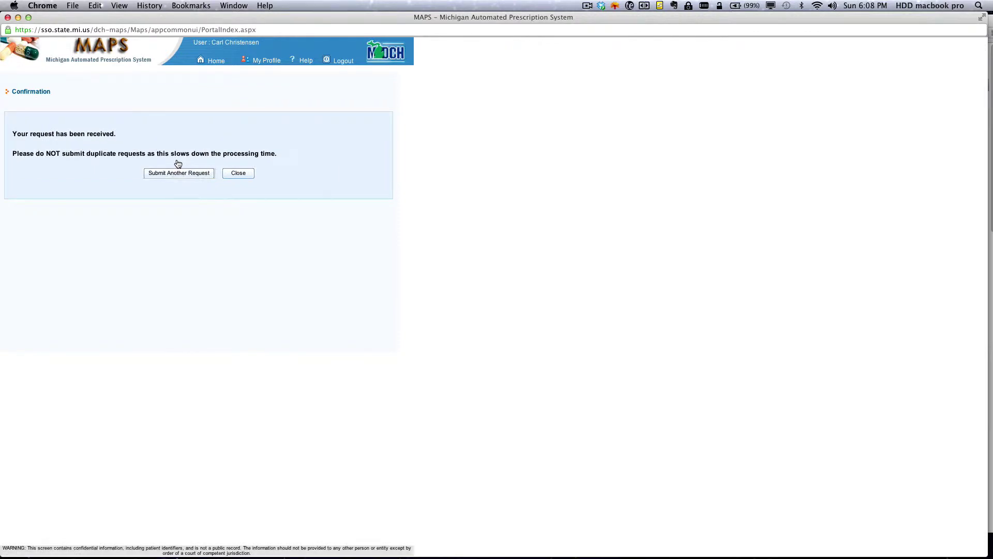
left_click(239, 175)
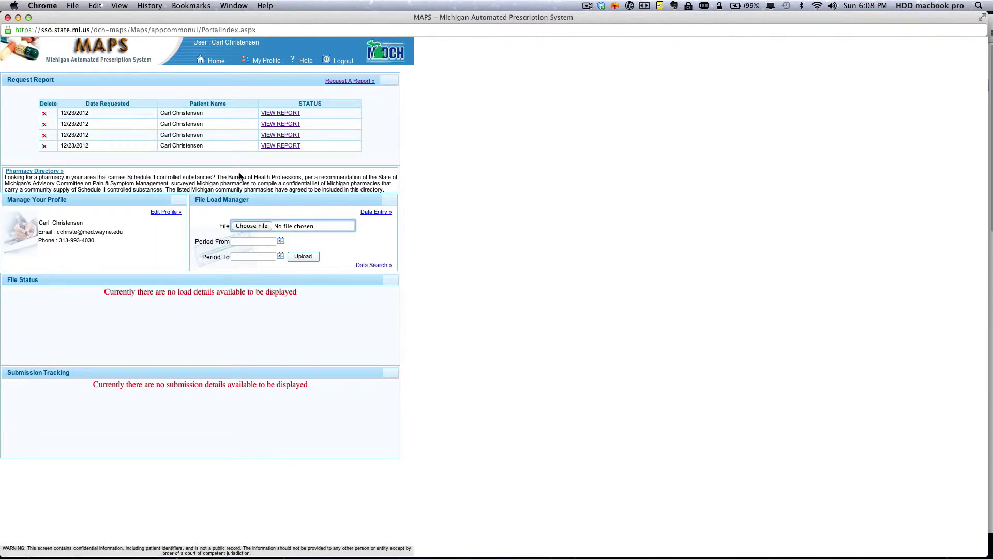
Step: Open the first VIEW REPORT link to show the Selected Prescription Detail Report PDF
left_click(269, 113)
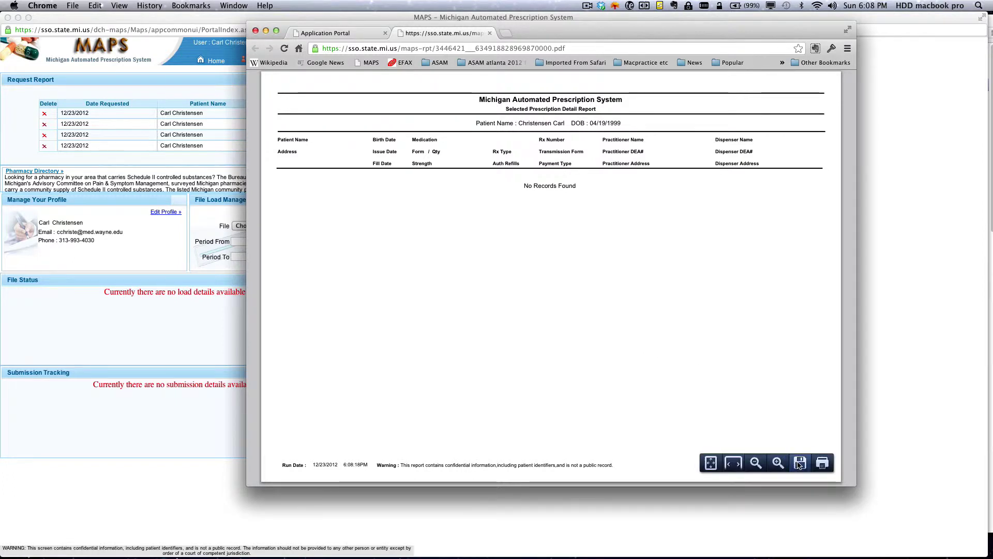
left_click(587, 6)
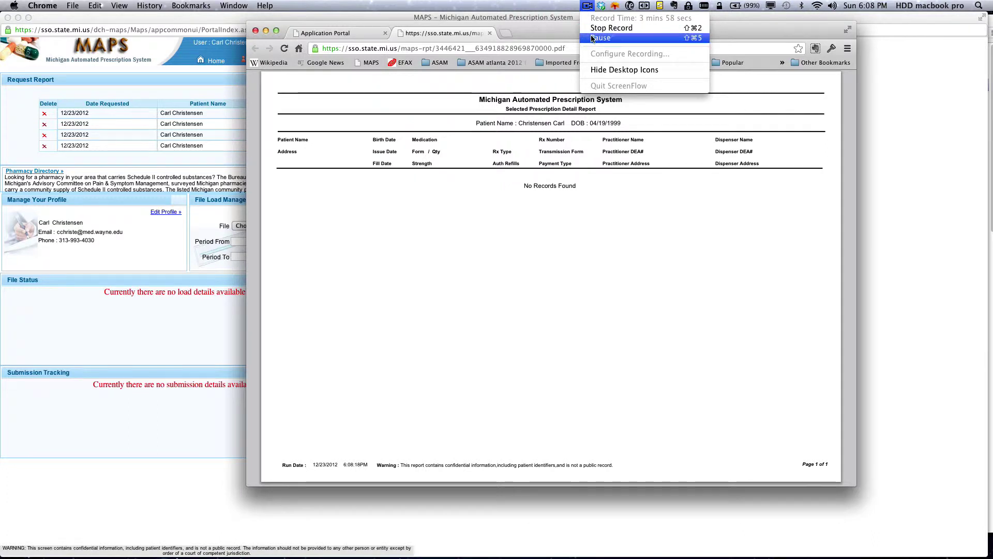
left_click(591, 38)
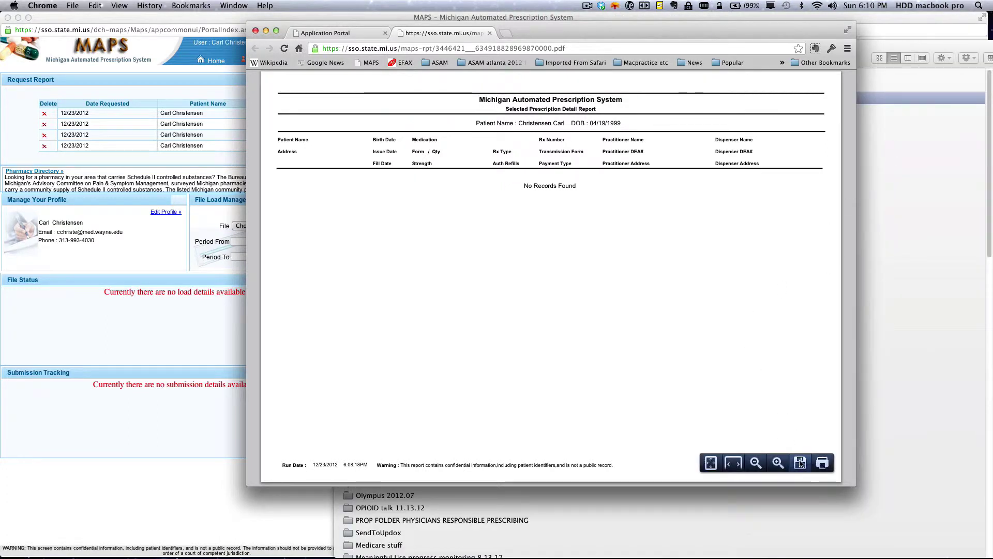
Step: Save the report PDF to Ruth's Scans, named with the patient's name plus 'MAPS 12.23.2012'
left_click(800, 462)
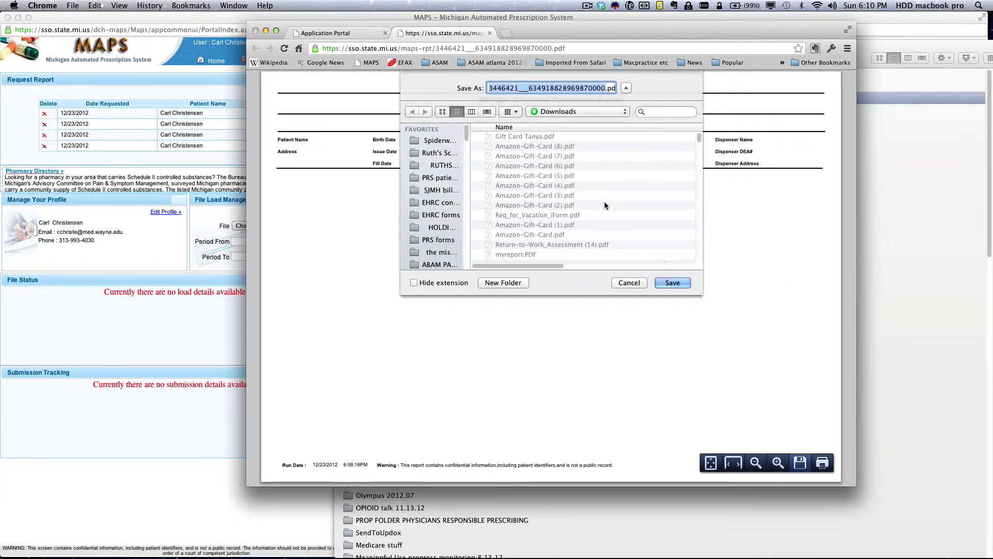
left_click(432, 153)
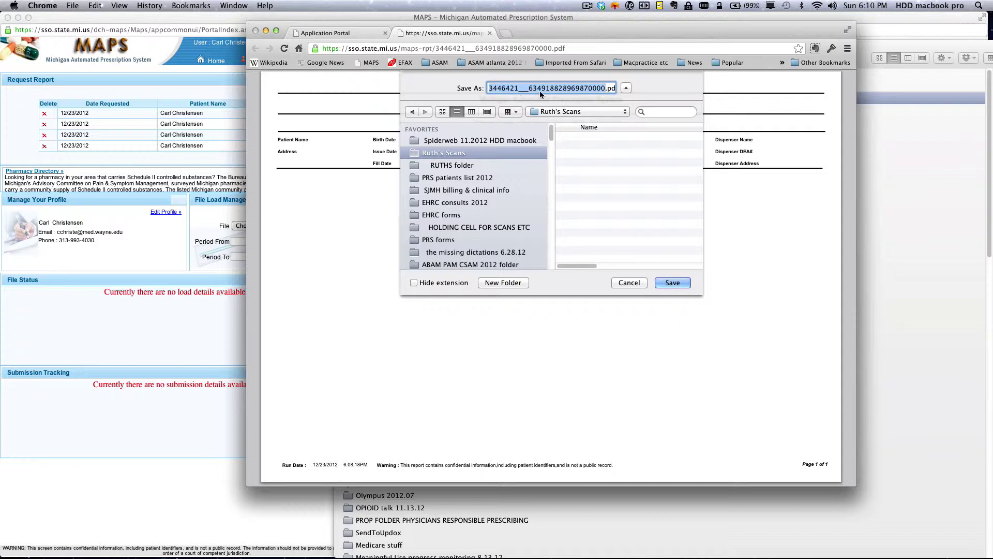
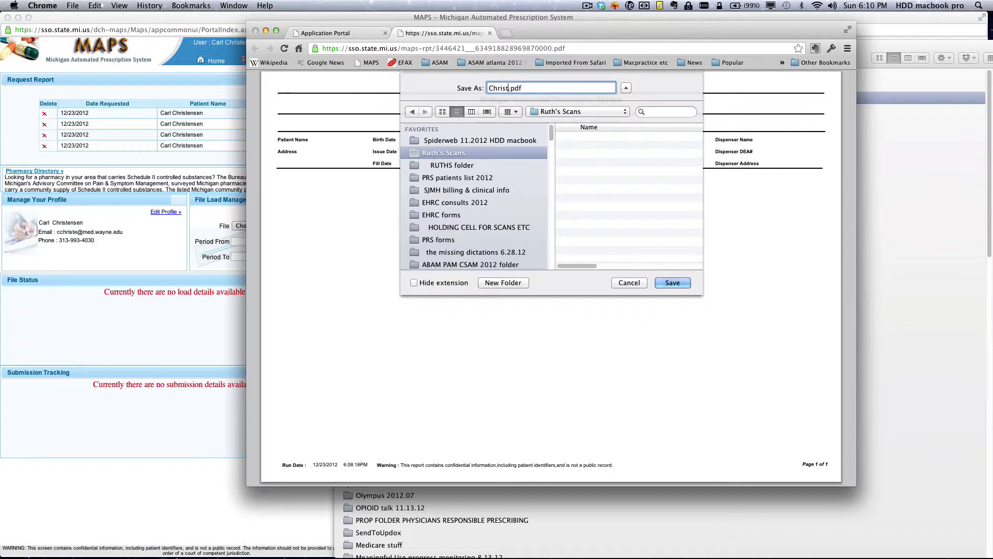
type("MAPS n")
key("BackSpace")
type("12.23.2012")
key("Return")
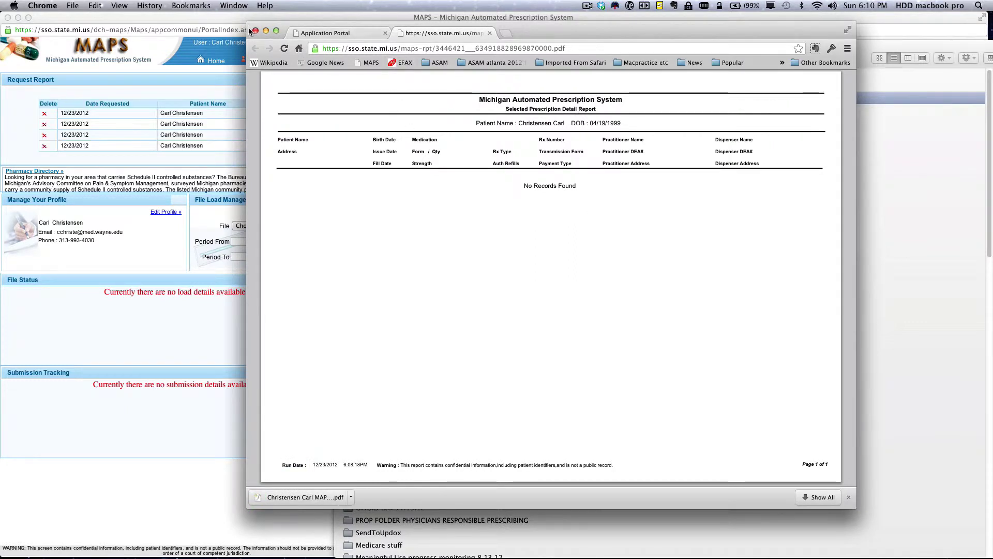
left_click(587, 6)
Step: Bring the 'MAPS – Michigan Automated Prescription System' window forward from Chrome's Window menu
left_click(594, 39)
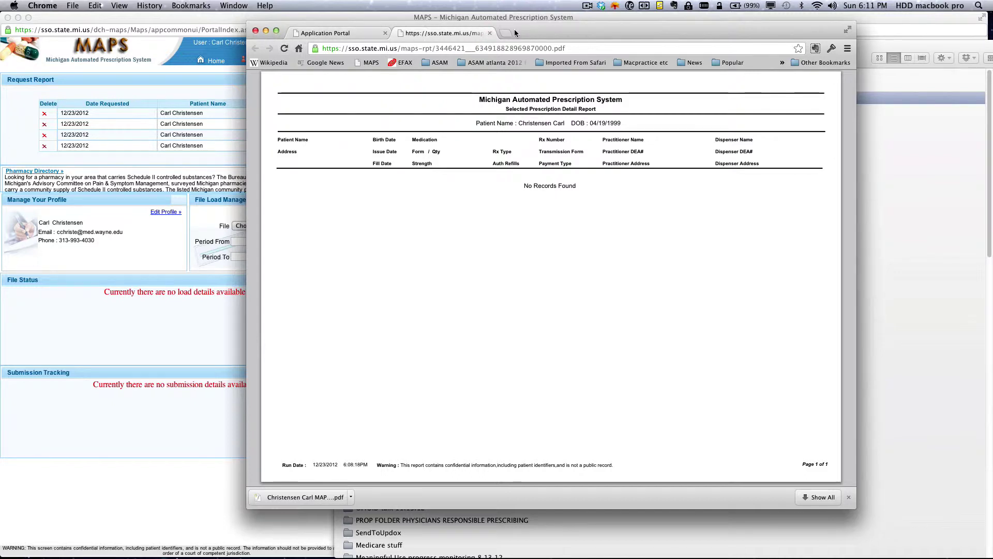
left_click(233, 5)
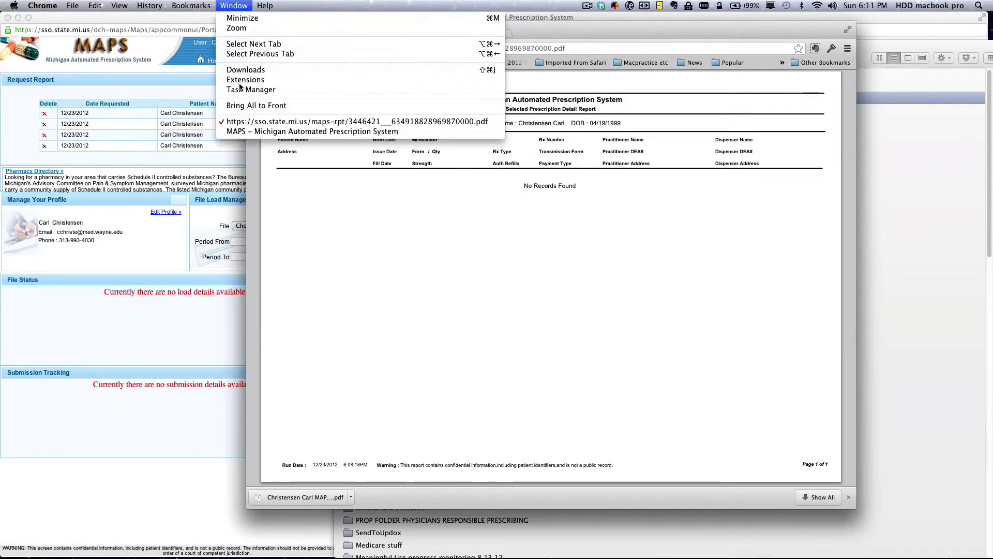
left_click(249, 132)
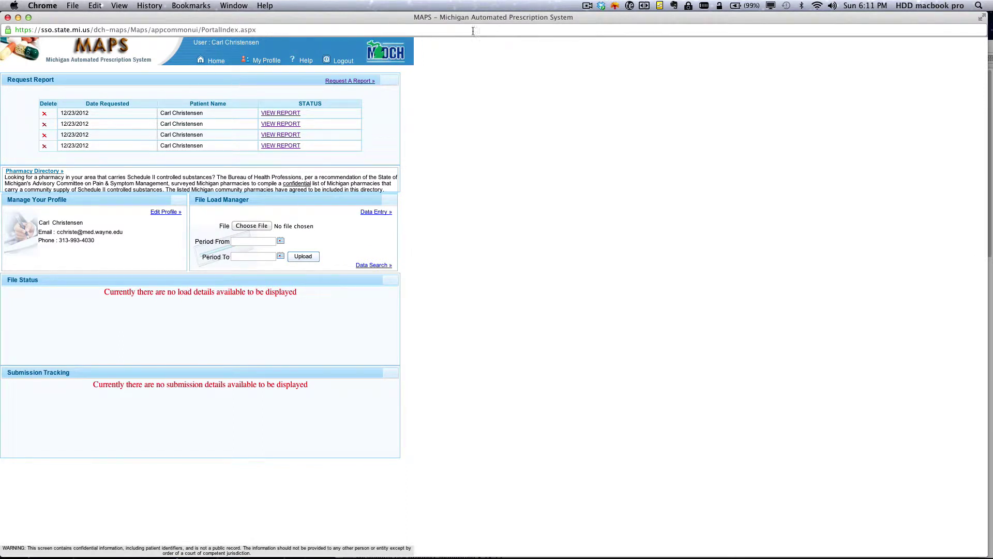
left_click(591, 9)
left_click(597, 37)
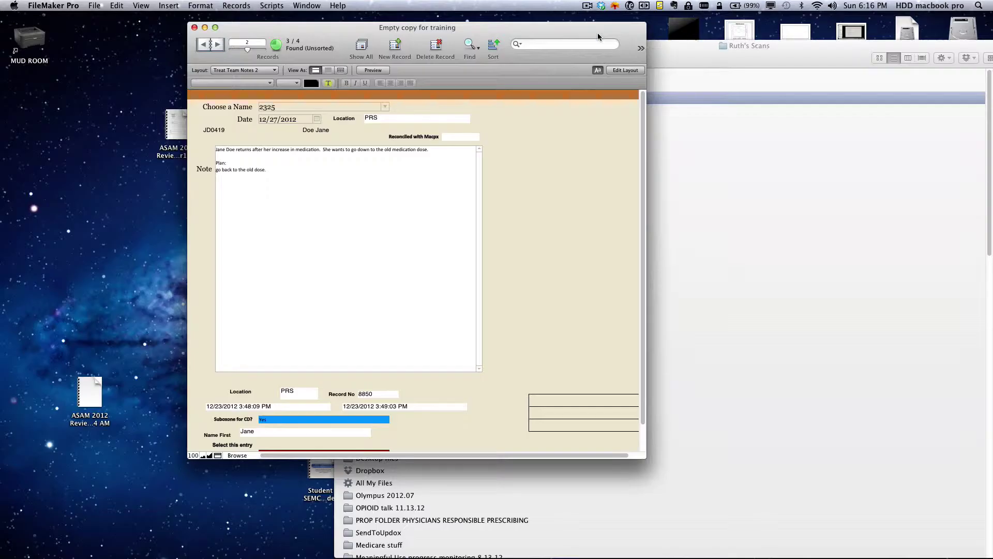
Step: Launch MacPractice MD from the Dock
mouse_move(513, 541)
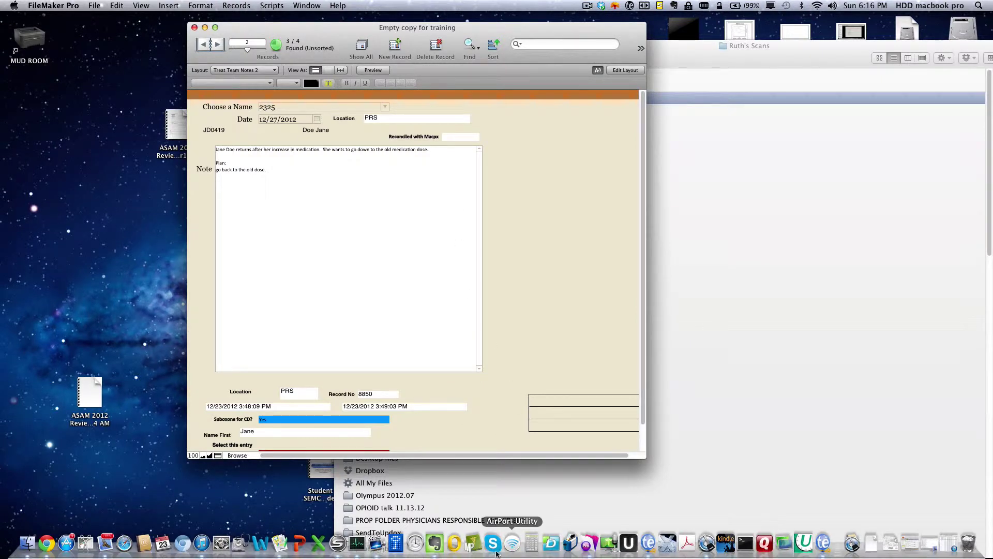
left_click(473, 544)
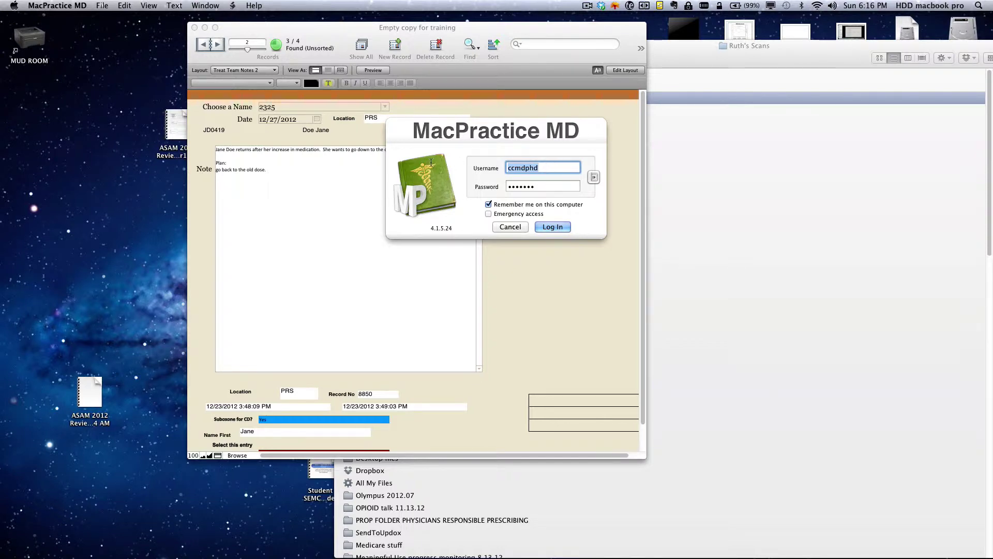
Step: Log in to MacPractice MD with the practice username and password
type("ccmdphd")
key("Tab")
type("*****")
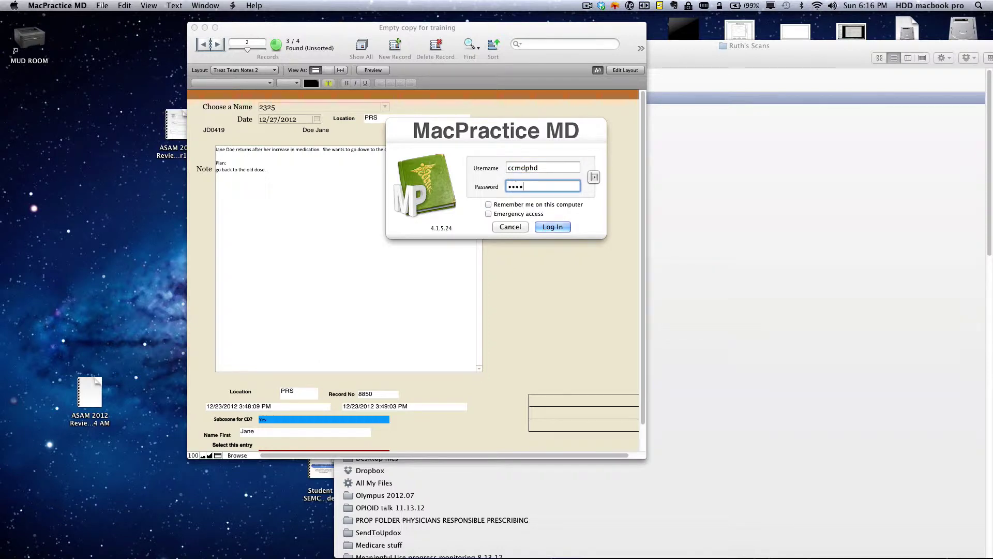
key("BackSpace")
key("BackSpace")
key("BackSpace")
key("BackSpace")
key("BackSpace")
type("***********")
left_click(544, 227)
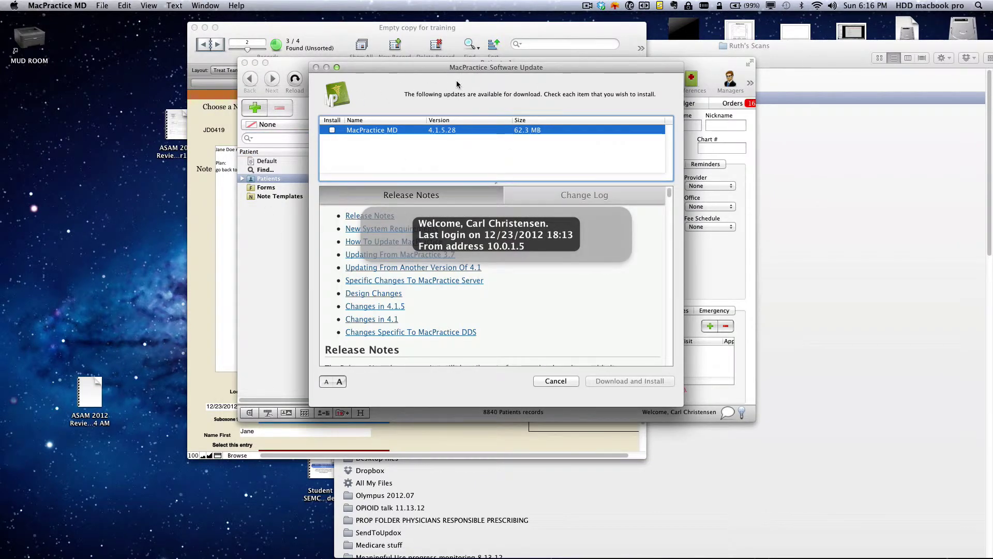
Step: Skip the software update, search by the patient's last name, and open their record
left_click(553, 383)
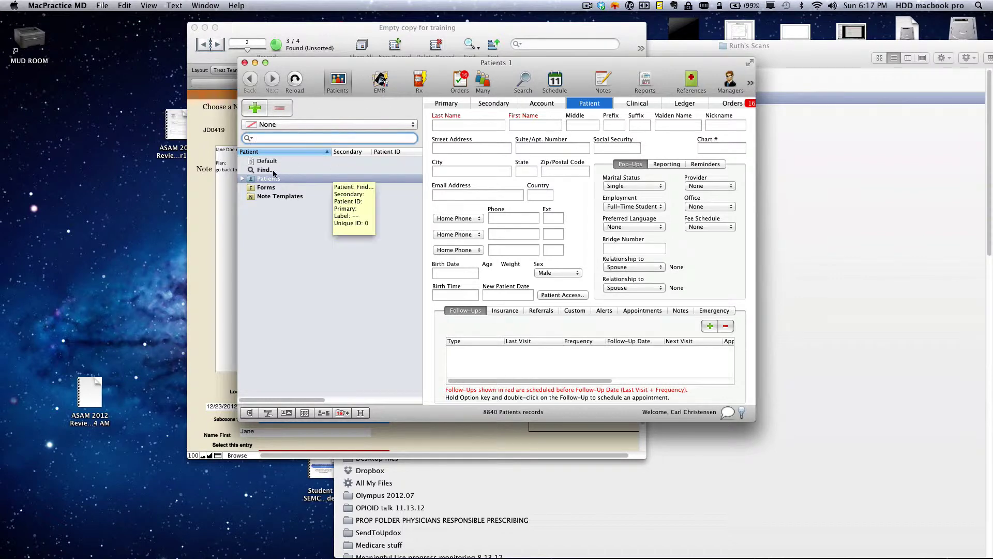
type("pitt")
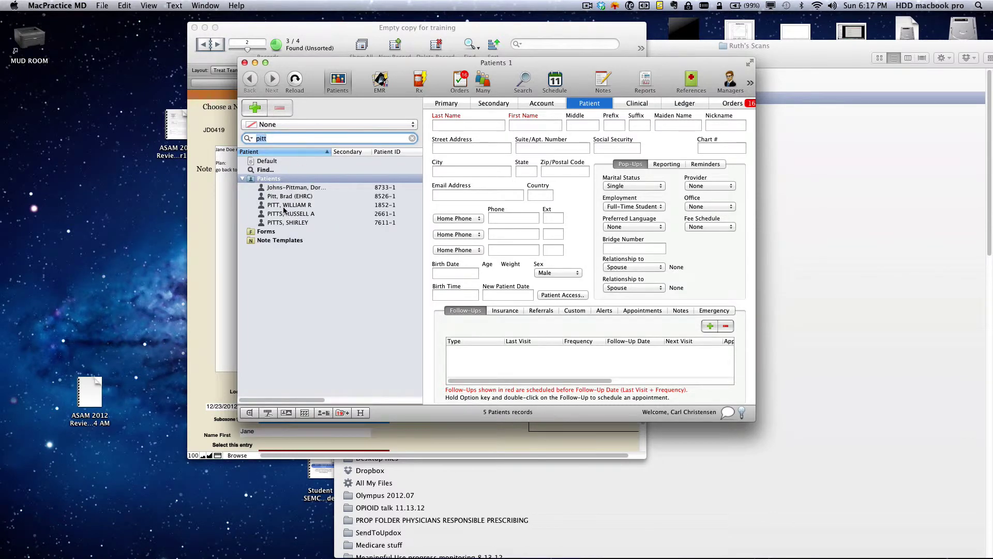
left_click(281, 198)
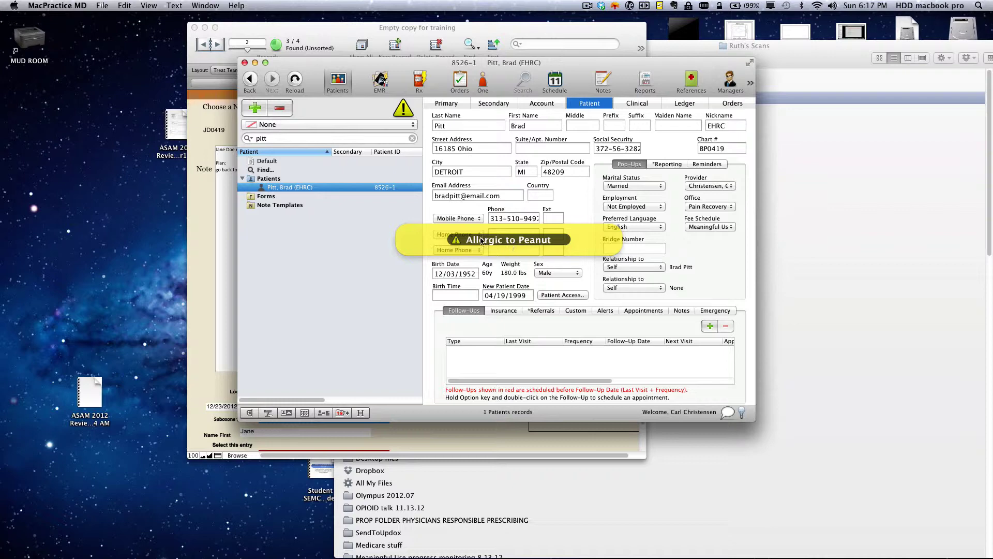
Step: Open the patient's EMR and saved form, scroll through it, then bring up the Rx screen
left_click(380, 82)
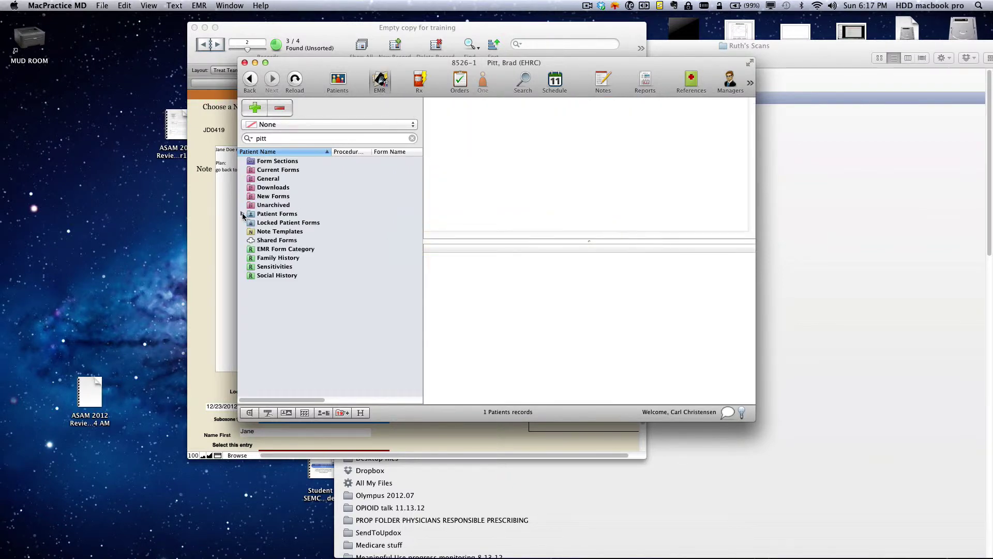
left_click(242, 214)
left_click(277, 223)
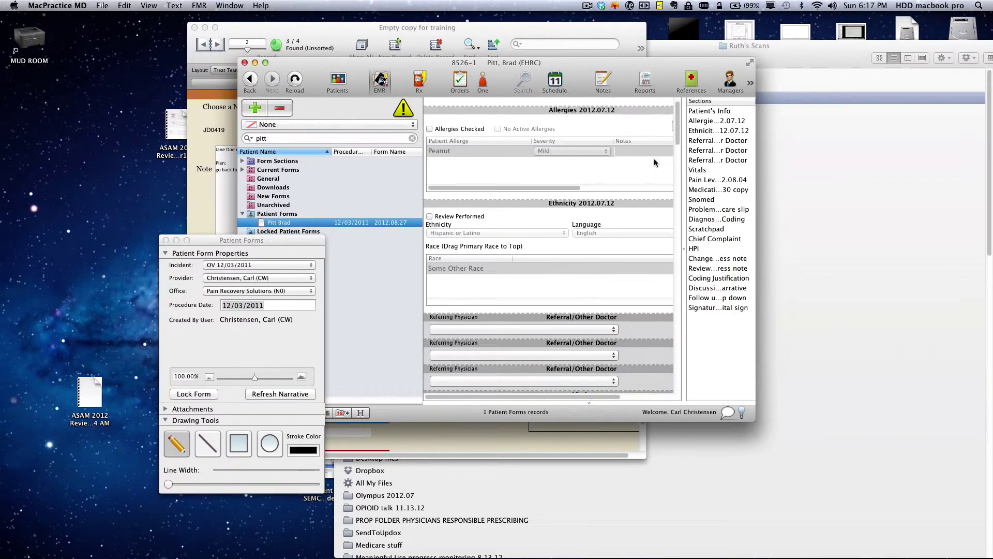
mouse_move(676, 136)
left_mouse_down()
mouse_move(677, 383)
mouse_move(660, 111)
left_mouse_up()
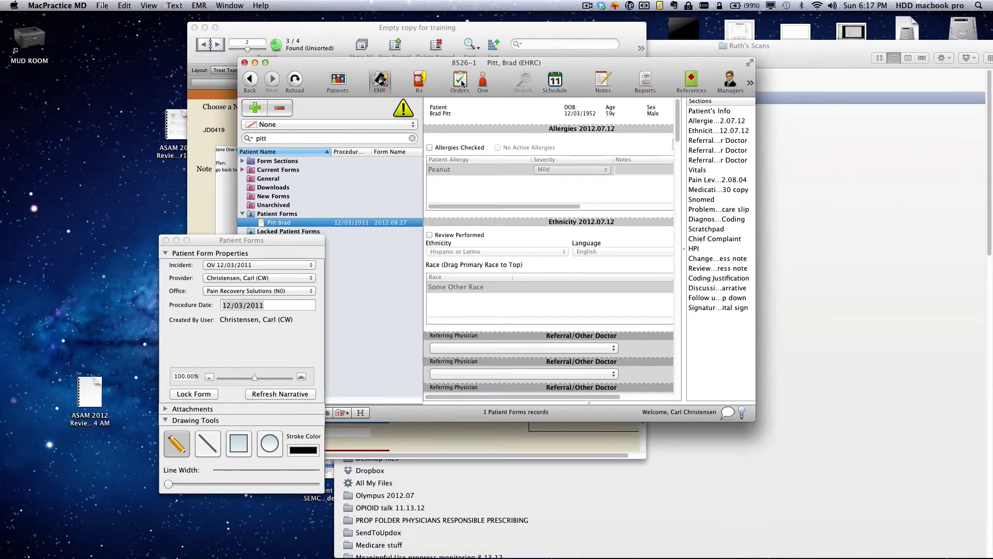
left_click(418, 80)
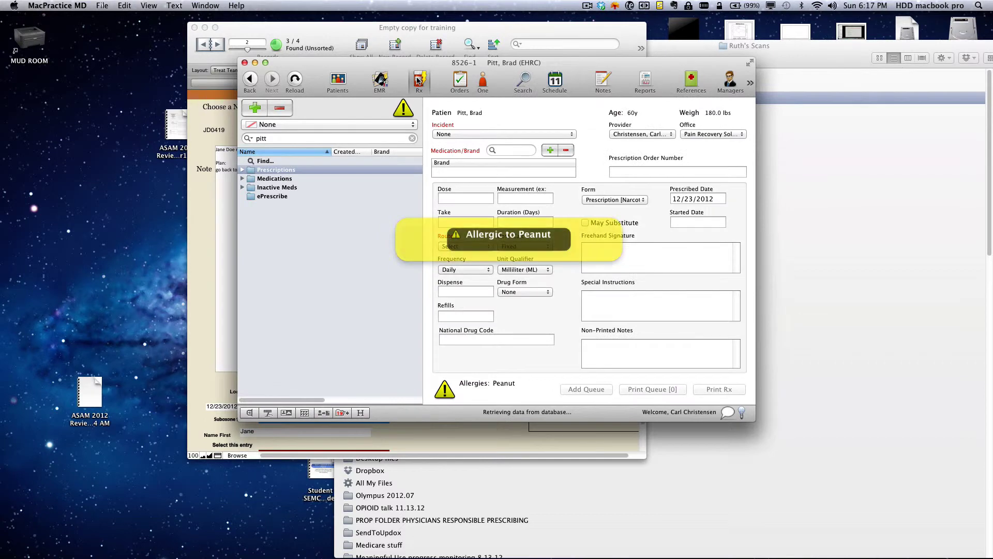
Step: Expand past prescriptions and medications and view the fentanyl, Butrans and ampicillin prescriptions
left_click(242, 170)
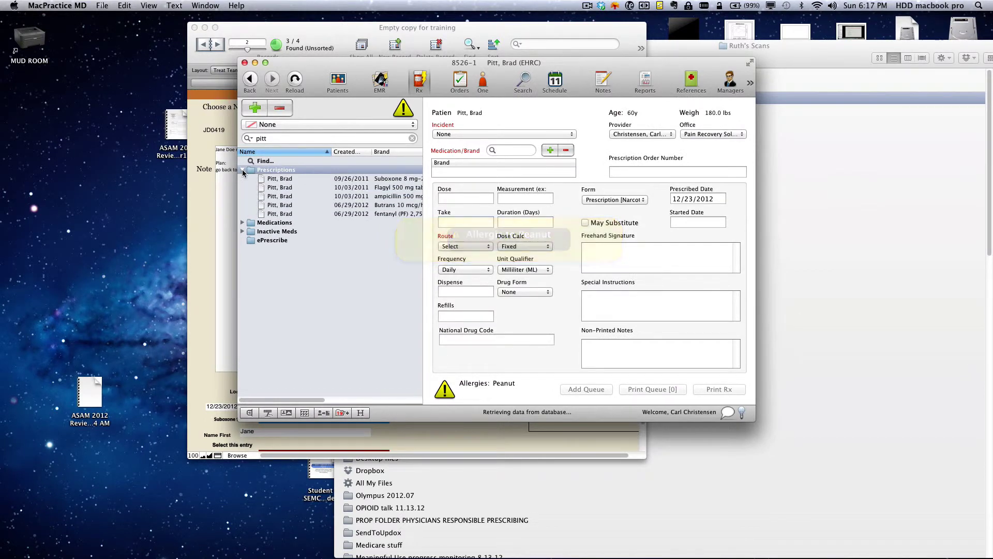
left_click(242, 223)
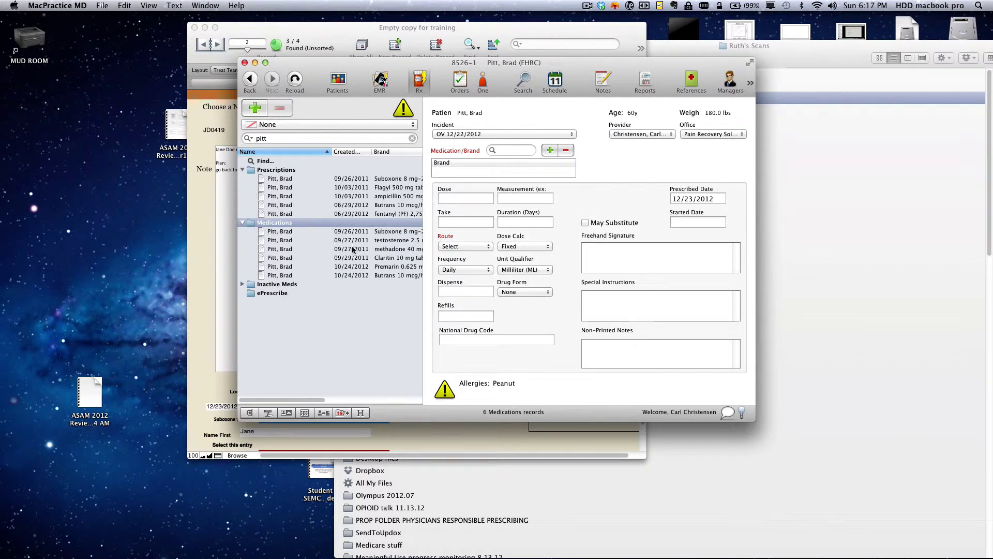
left_click(334, 214)
left_click(347, 205)
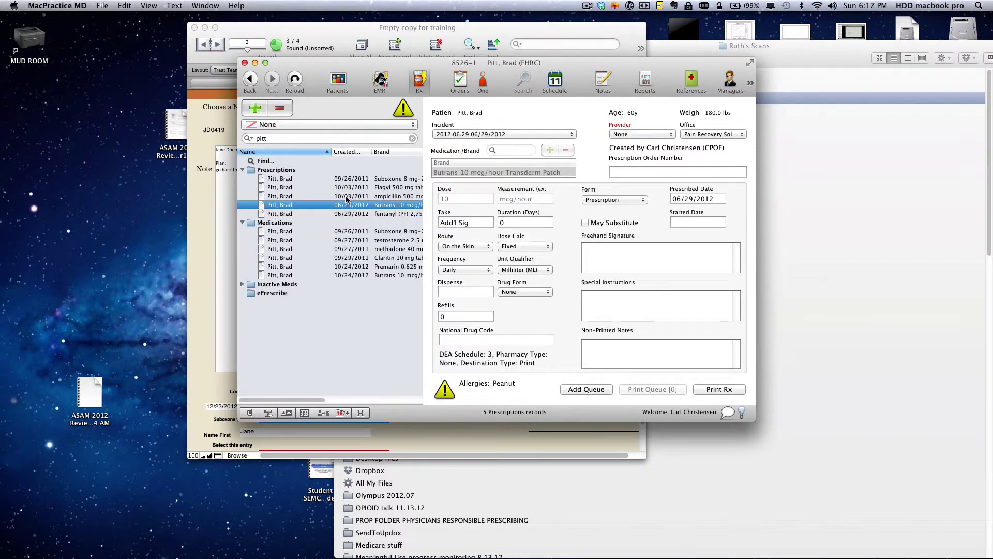
left_click(345, 196)
Step: Show the ePrescribe Compose Rx page with current medications, enlarging the window to fit
left_click(249, 294)
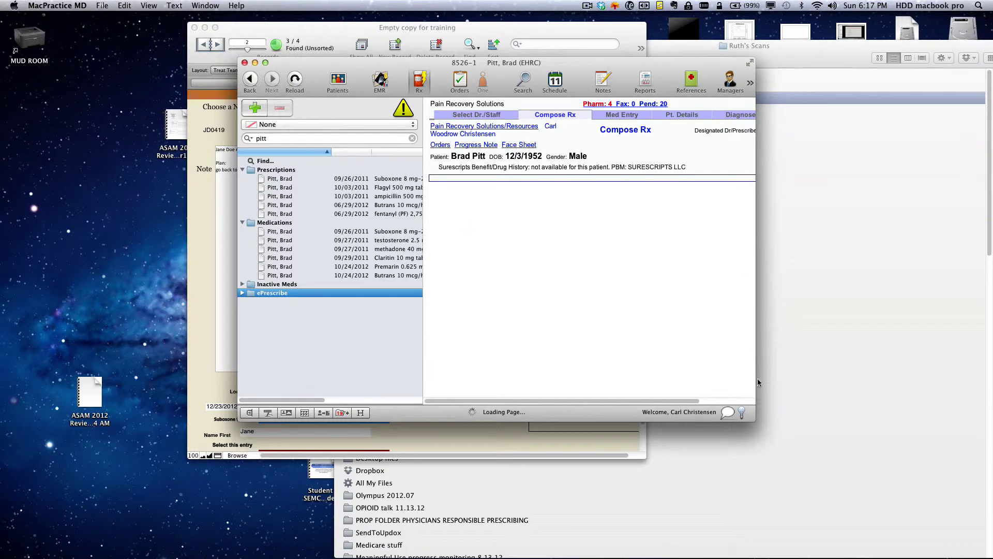
left_click_drag(754, 417, 843, 459)
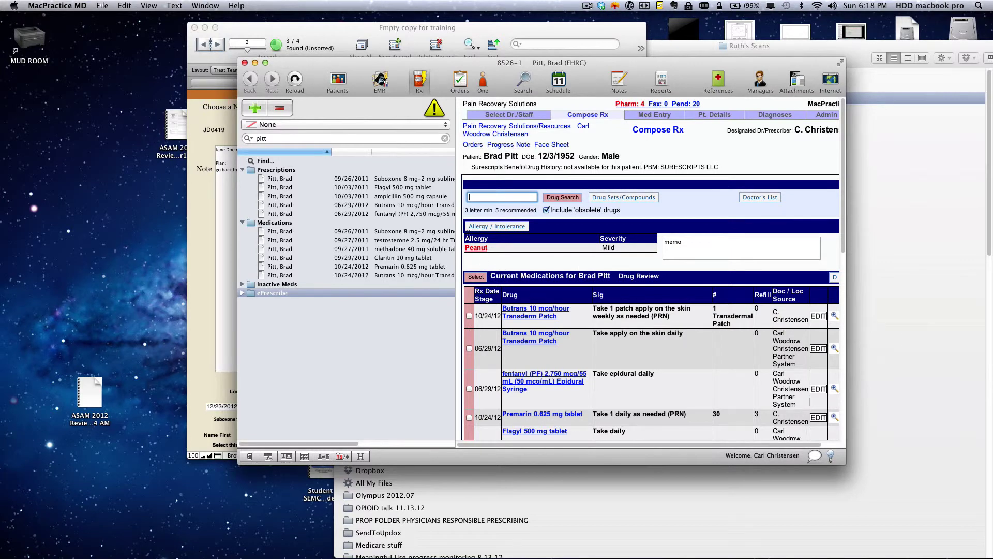
left_click(75, 9)
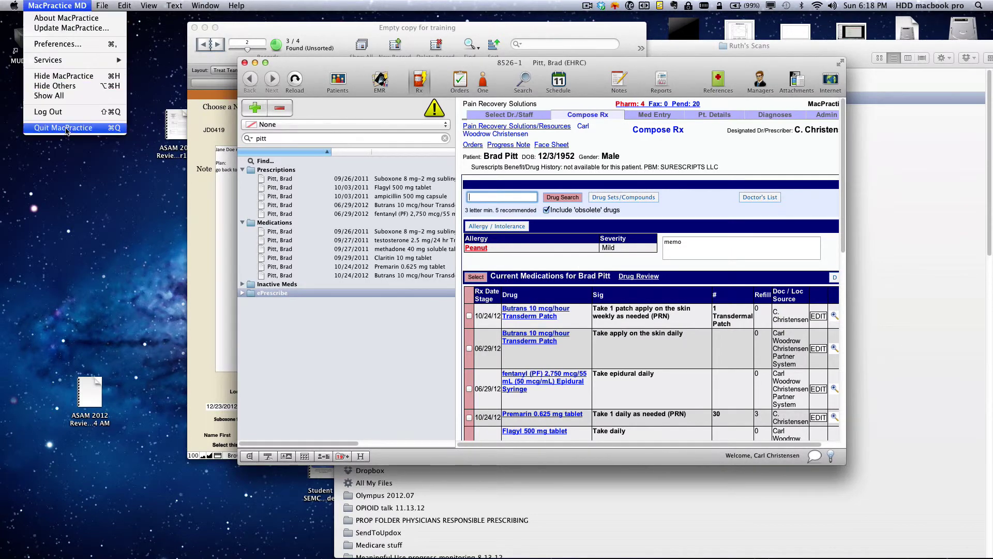
Step: Quit MacPractice MD and FileMaker Pro, dismissing FileMaker's missing-script alert
left_click(65, 130)
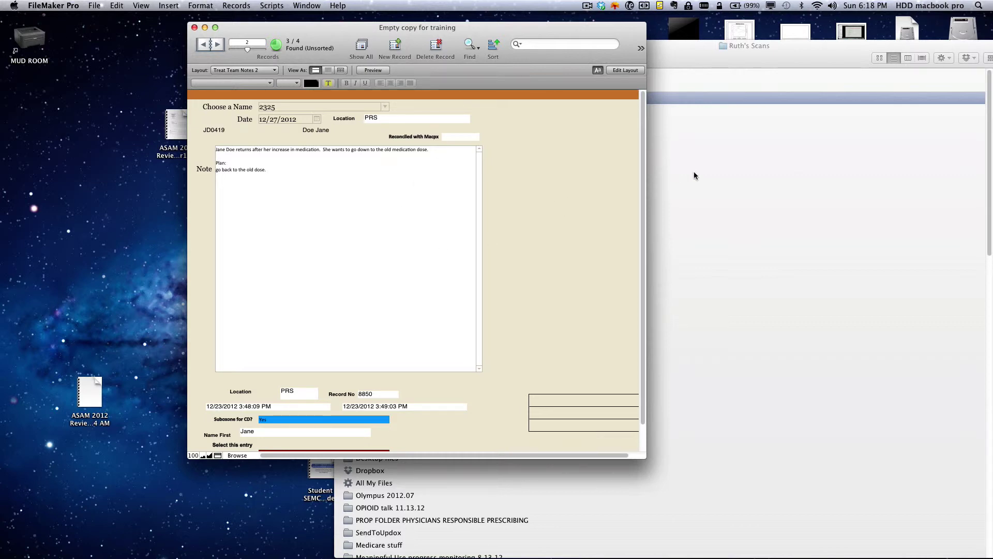
left_click(567, 159)
left_click(45, 7)
left_click(47, 103)
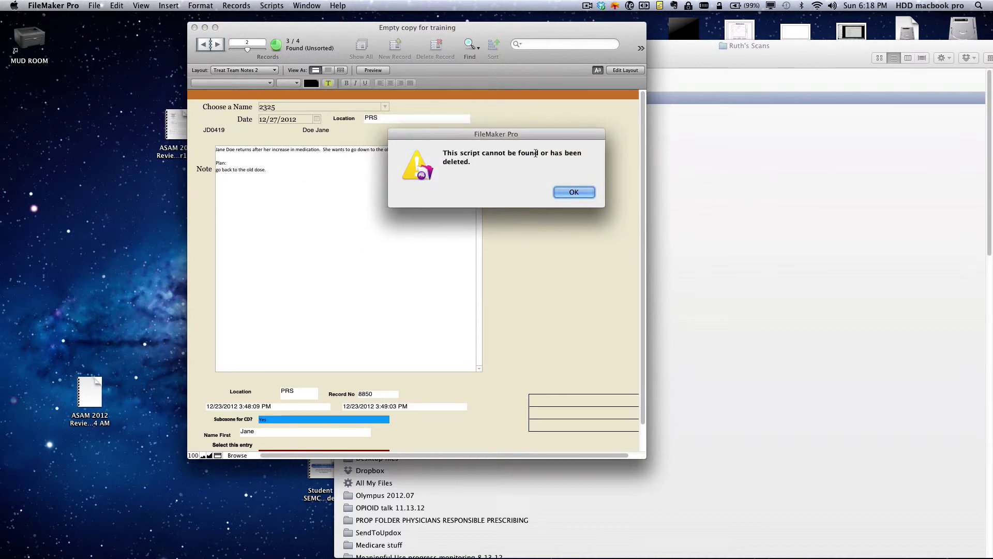
left_click(564, 194)
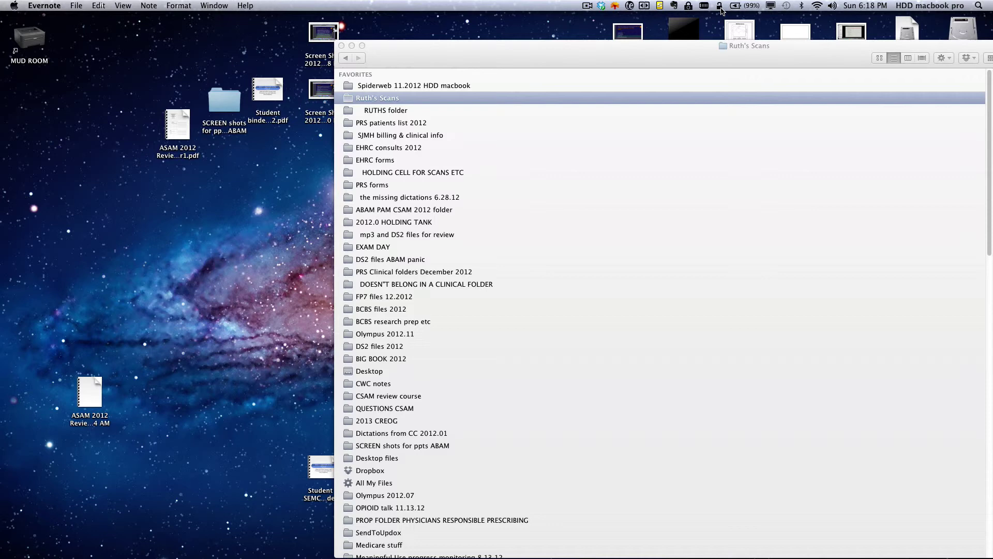
Step: Lock the screen, unlock it with the account password, and pause the screen recording
left_click(721, 11)
left_click(723, 19)
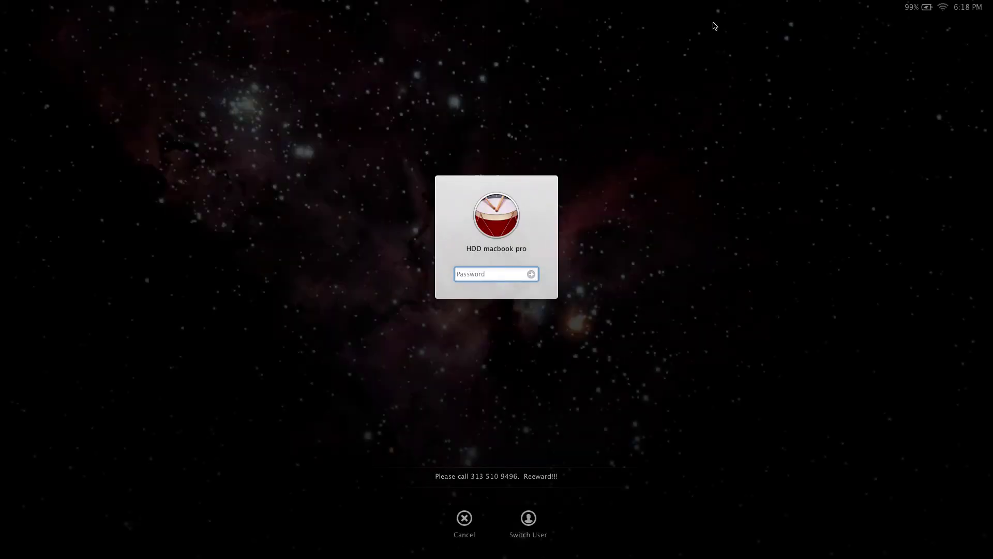
type("•••••")
key("BackSpace")
key("BackSpace")
key("BackSpace")
key("BackSpace")
key("BackSpace")
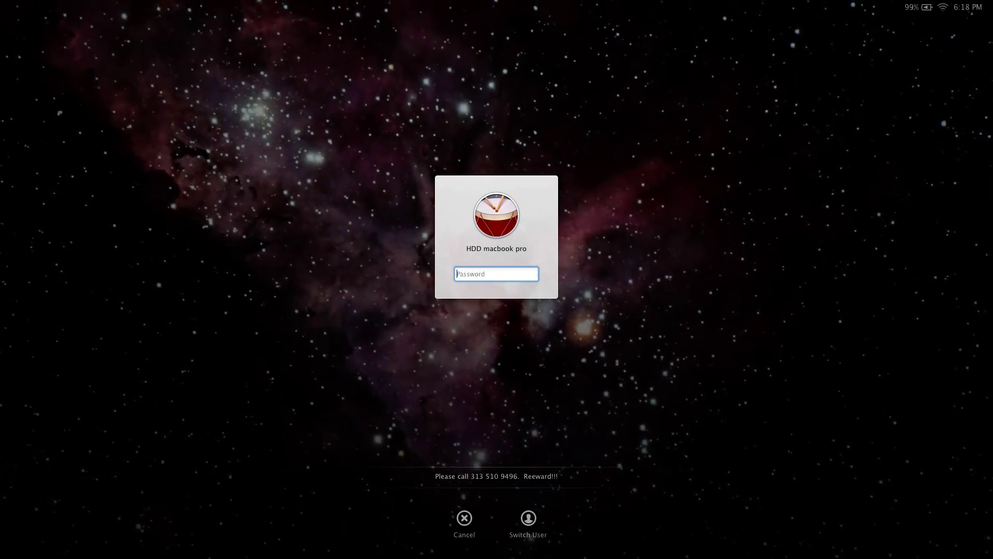
type("•••••••••")
key("Return")
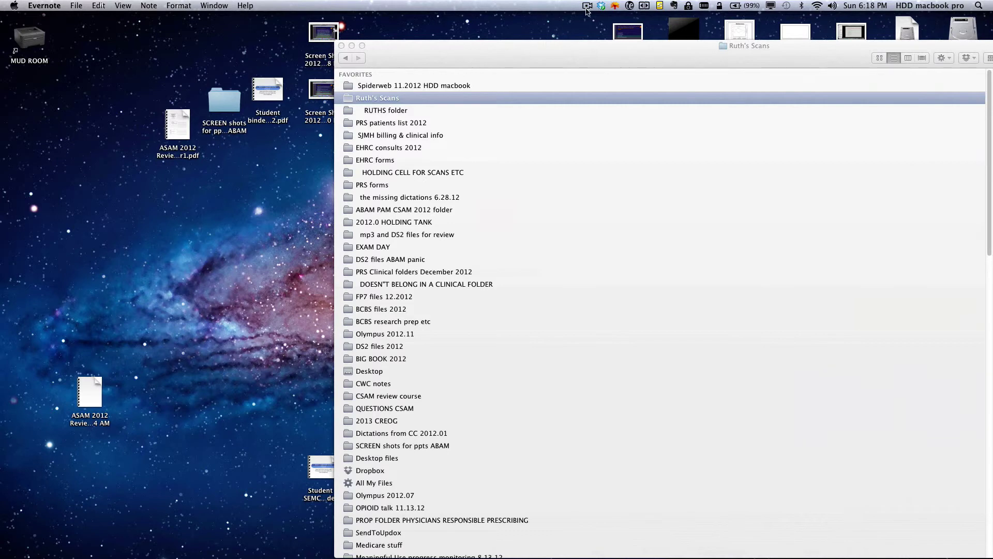
left_click(588, 7)
left_click(600, 38)
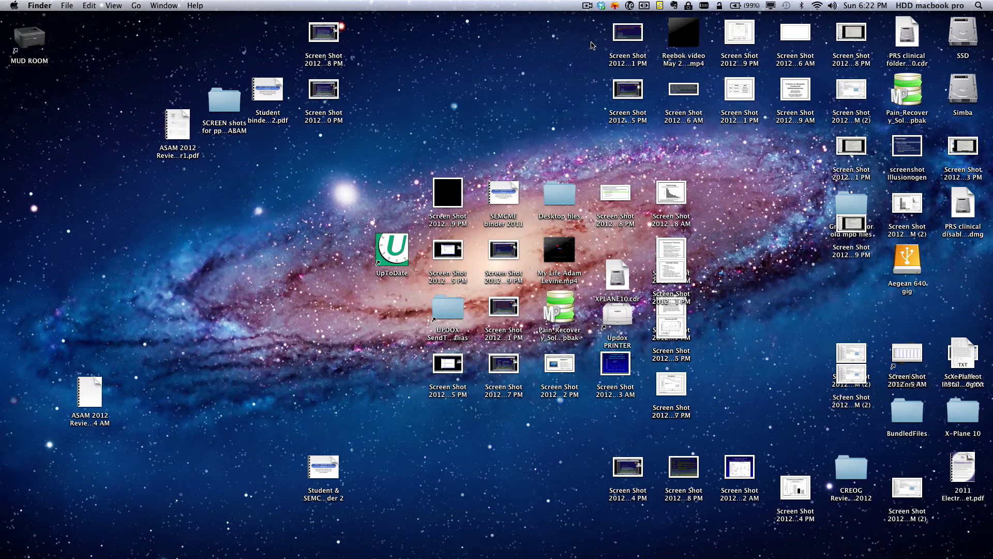
Step: Open a Finder window showing Ruth's Scans and reposition it on screen
mouse_move(22, 549)
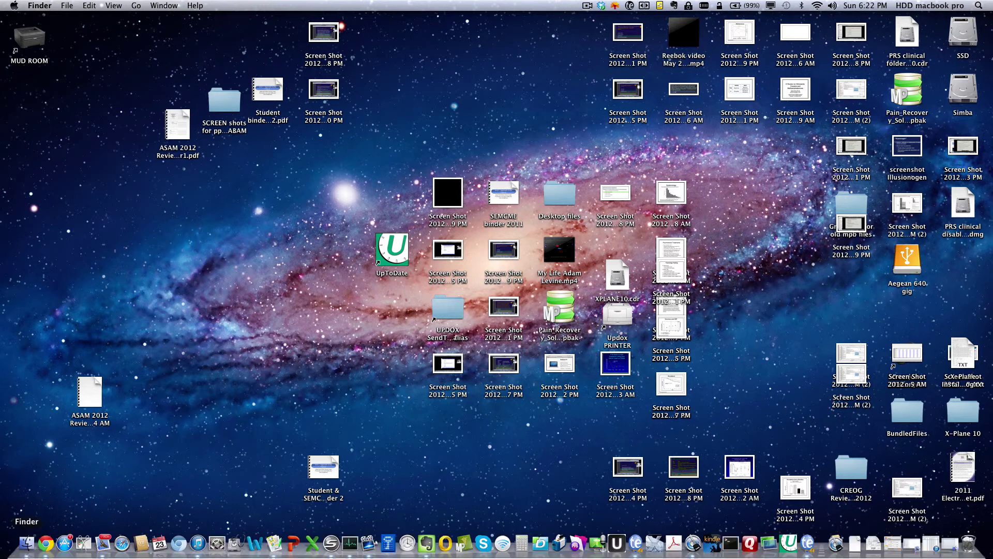
left_click(26, 542)
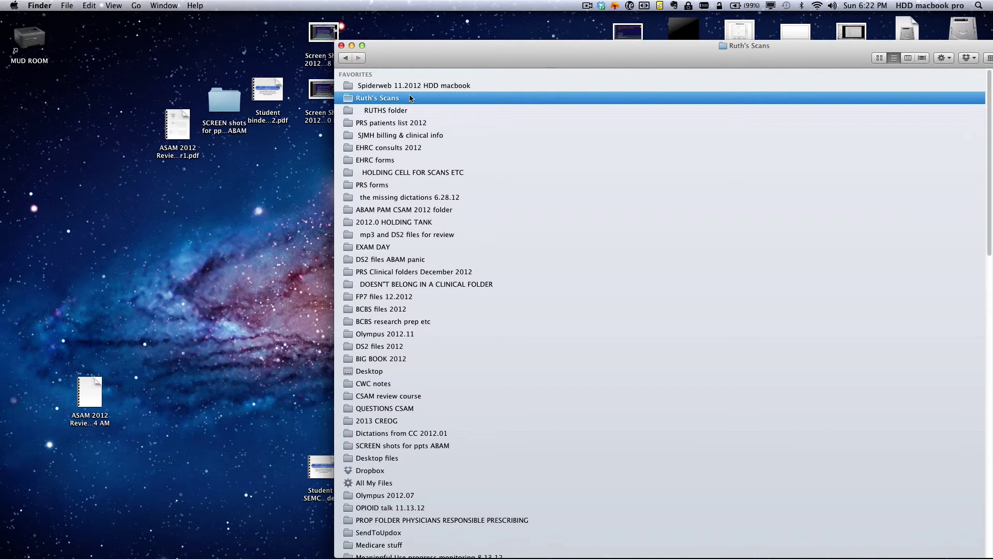
left_click_drag(425, 56, 171, 36)
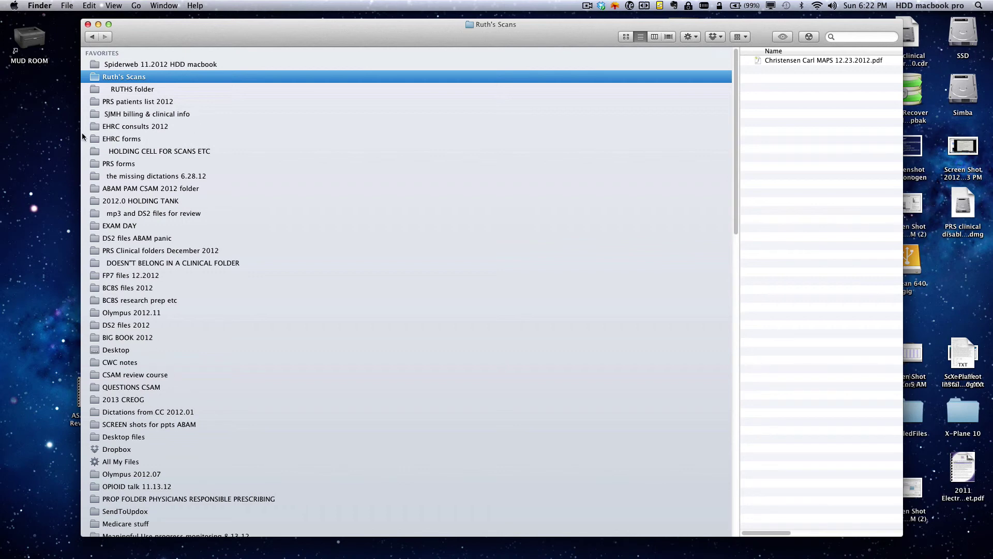
left_click_drag(135, 33, 392, 36)
Step: Move the RUTHS folder favorite to the top of the sidebar and close the window
mouse_move(376, 71)
left_mouse_down()
mouse_move(372, 238)
mouse_move(375, 68)
left_mouse_up()
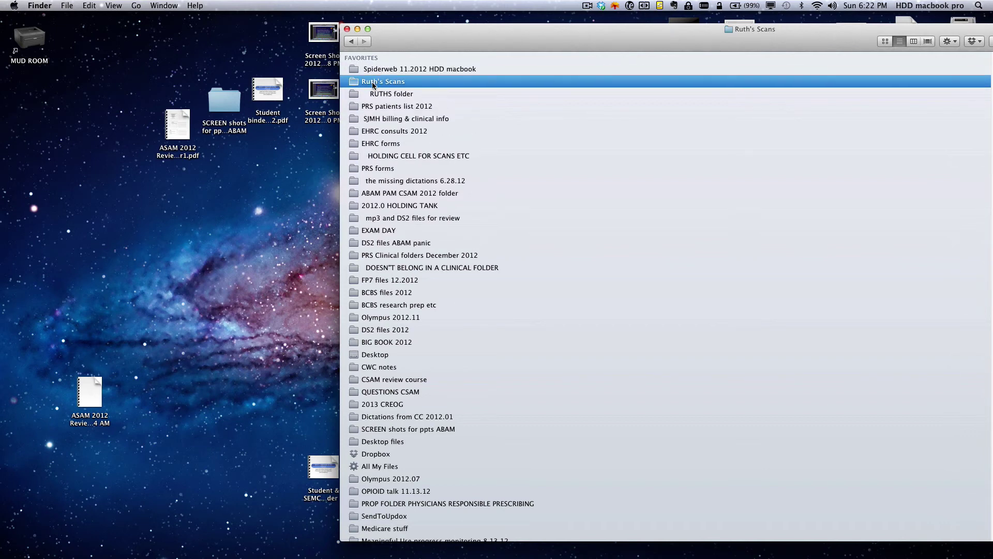
left_click_drag(378, 96, 373, 66)
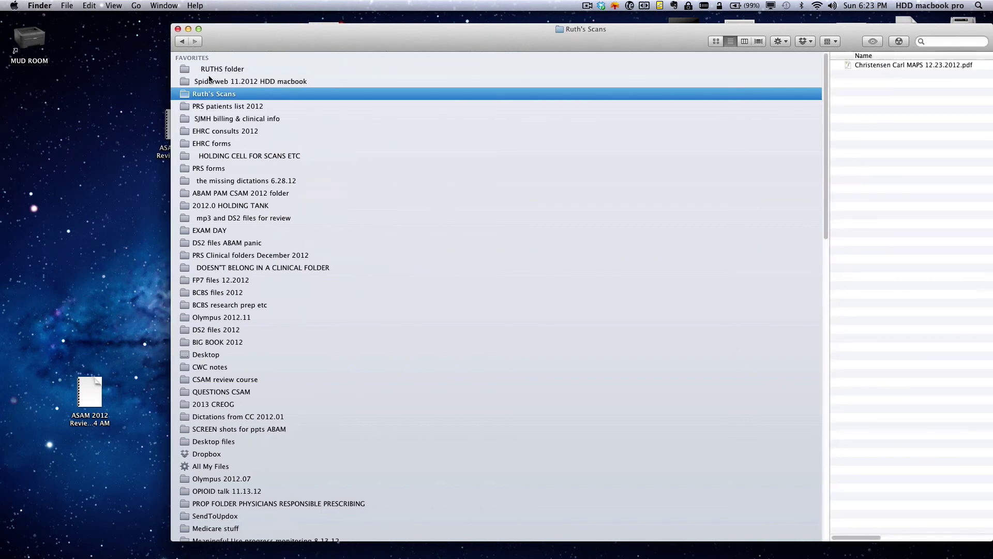
left_click_drag(216, 42, 355, 50)
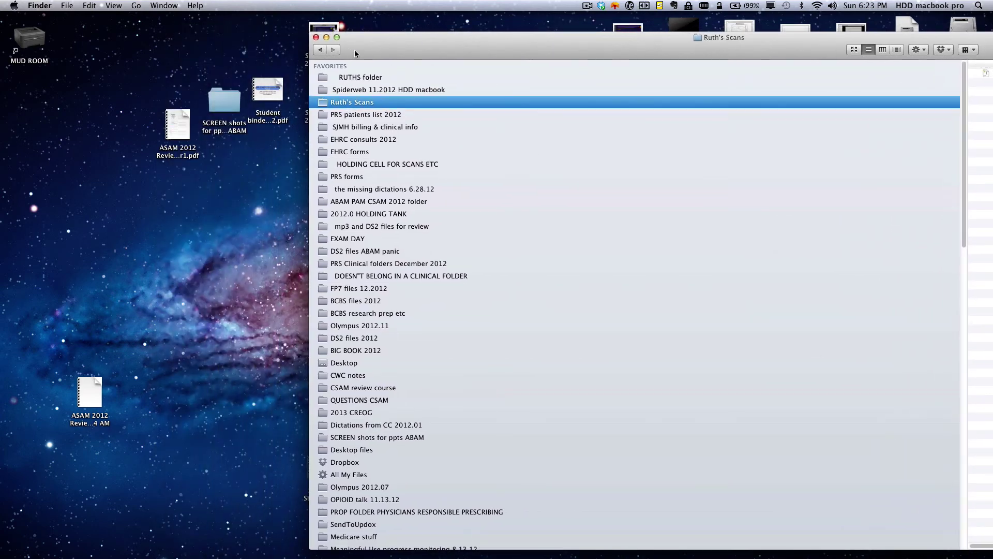
left_click(317, 37)
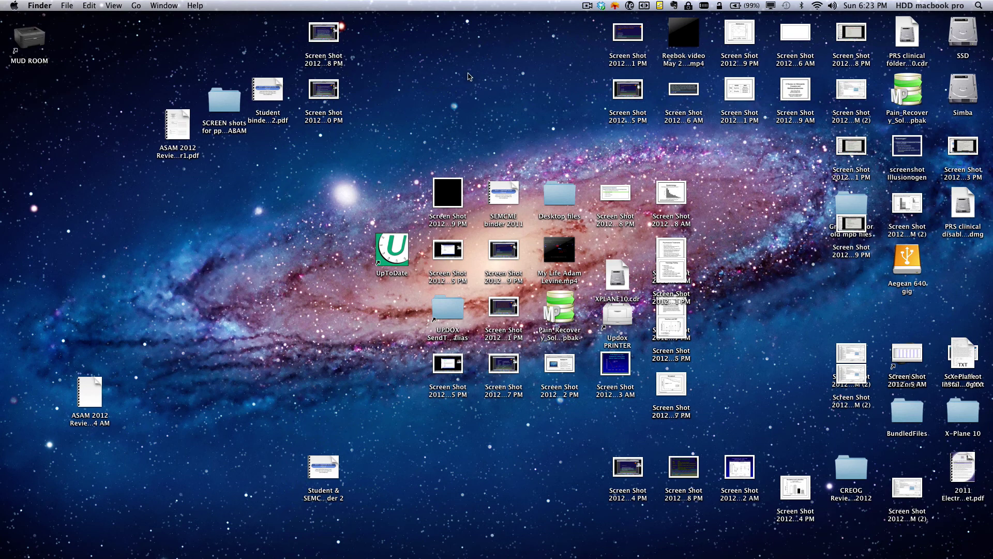
left_click(587, 6)
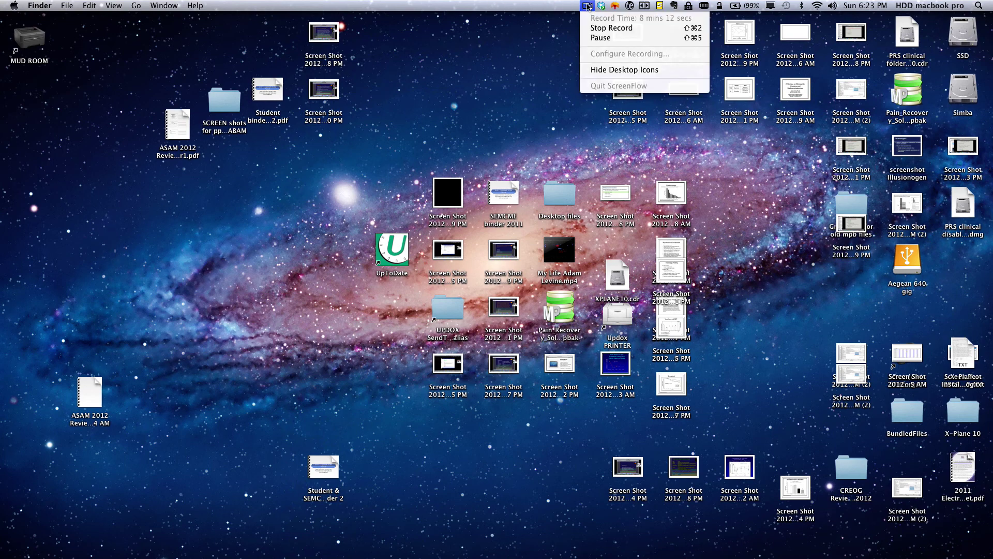